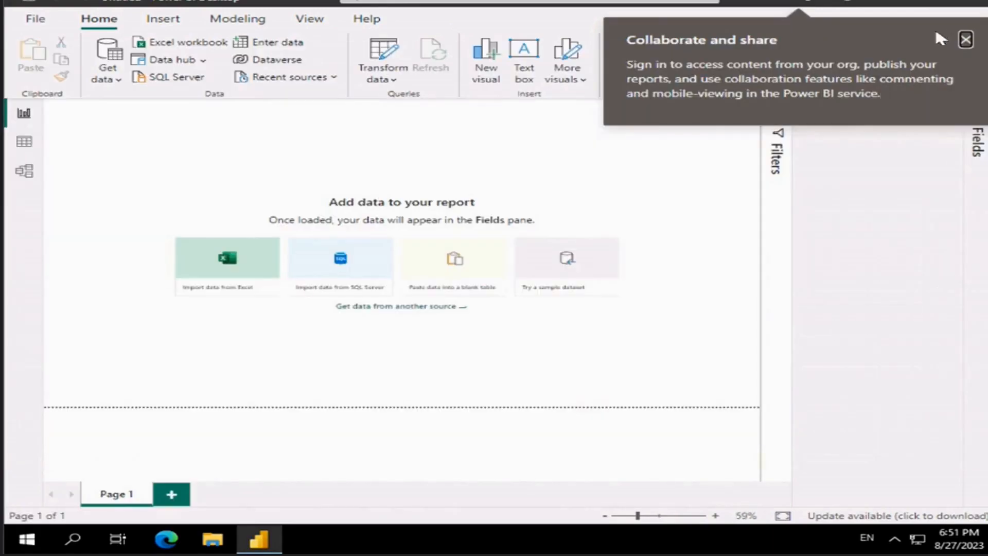
# Dismiss the Collaborate and share notice and review the common data sources available for import.
pyautogui.click(966, 40)
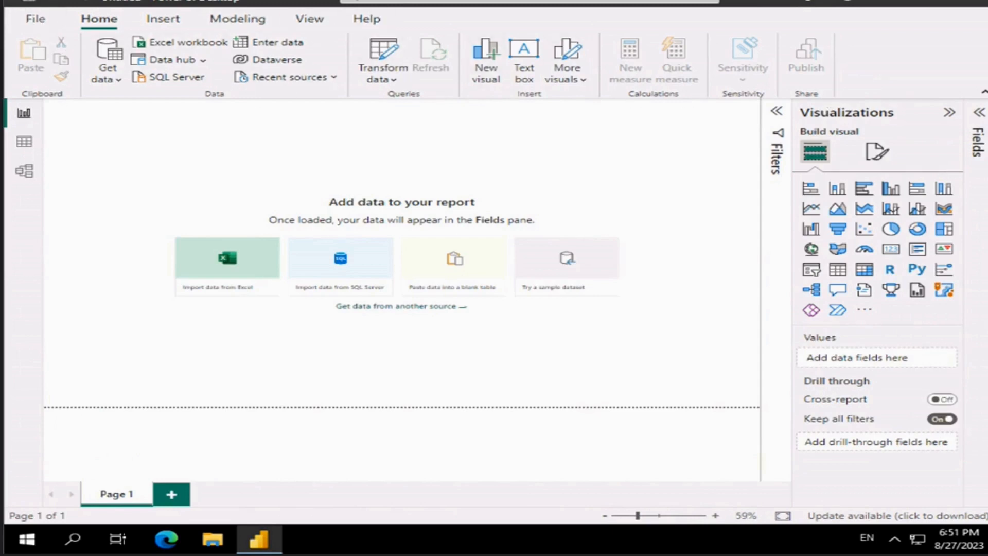
pyautogui.click(117, 84)
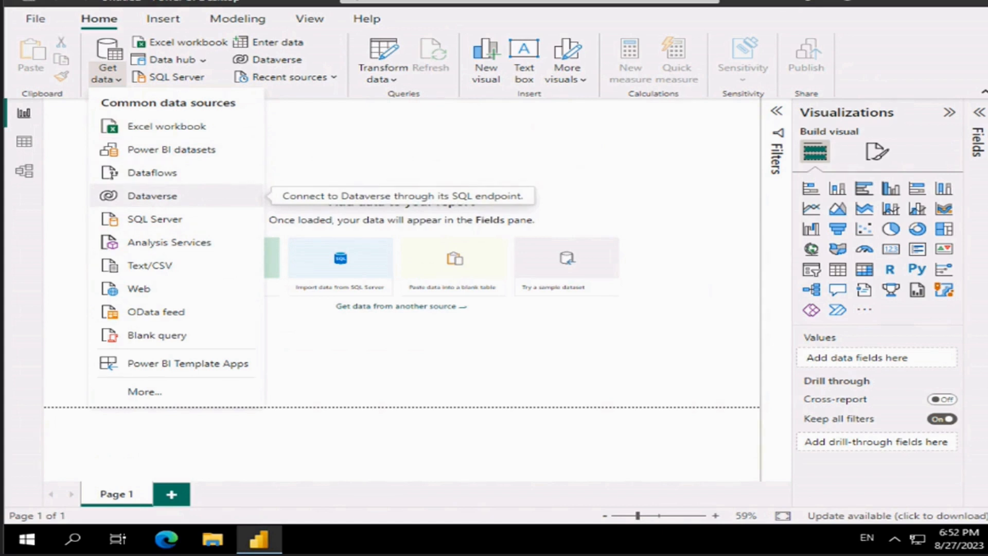
pyautogui.click(224, 198)
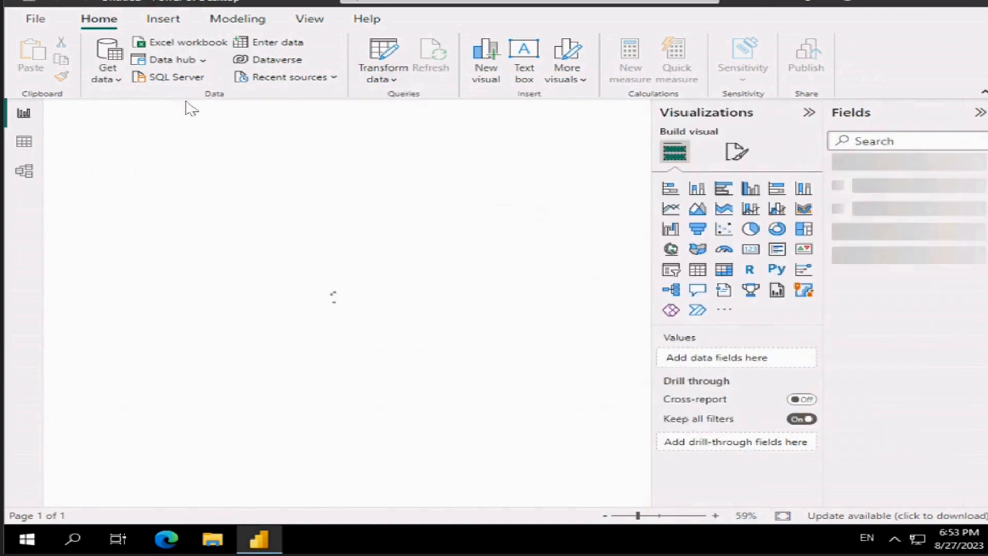
# Connect to the SQL Server on localhost in Import mode, leaving the database name and SQL statement blank.
pyautogui.click(171, 81)
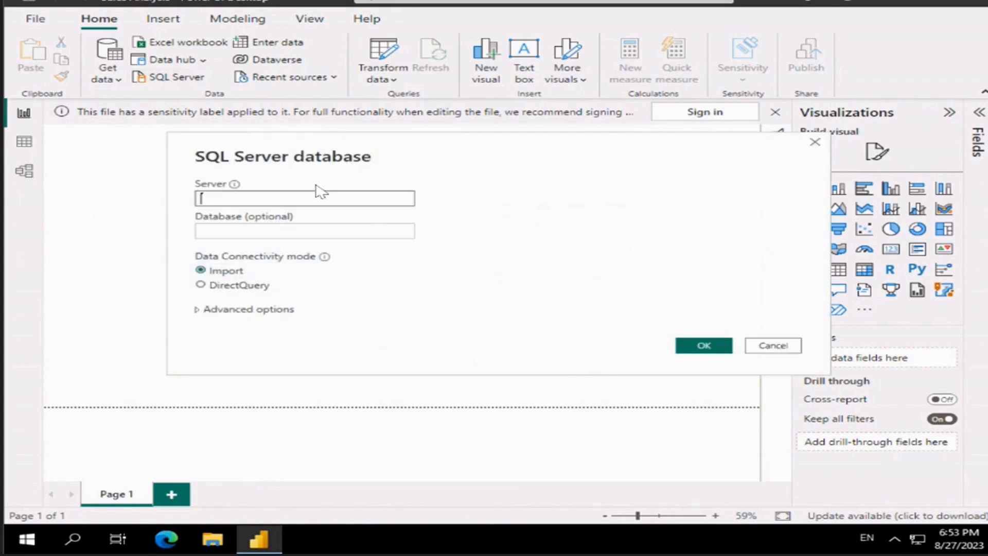
pyautogui.moveTo(342, 147); pyautogui.dragTo(383, 162)
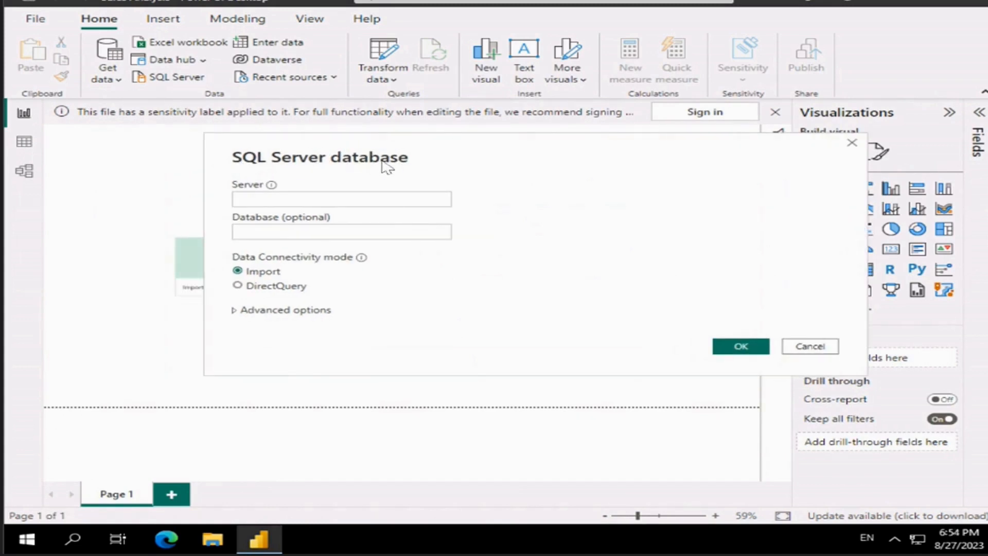
pyautogui.click(288, 199)
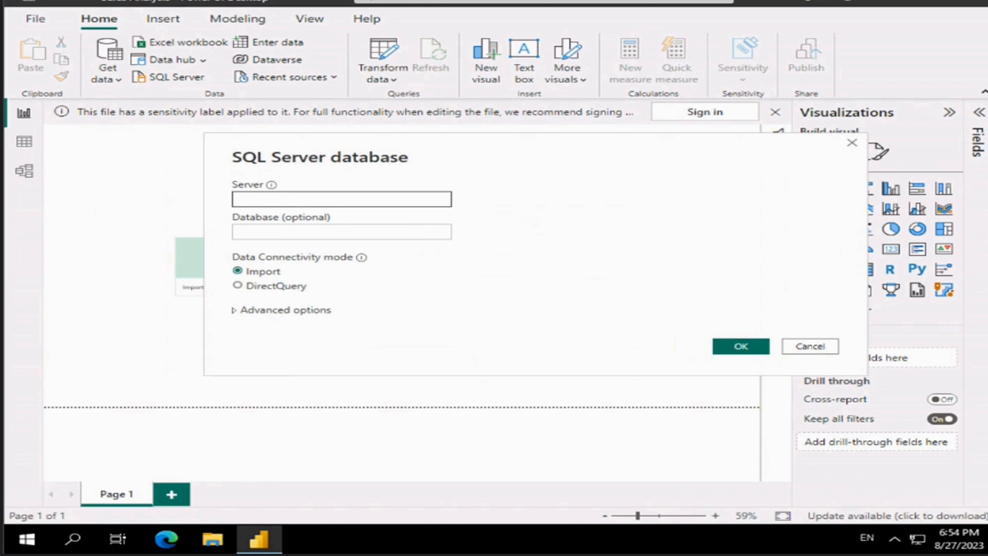
pyautogui.click(252, 311)
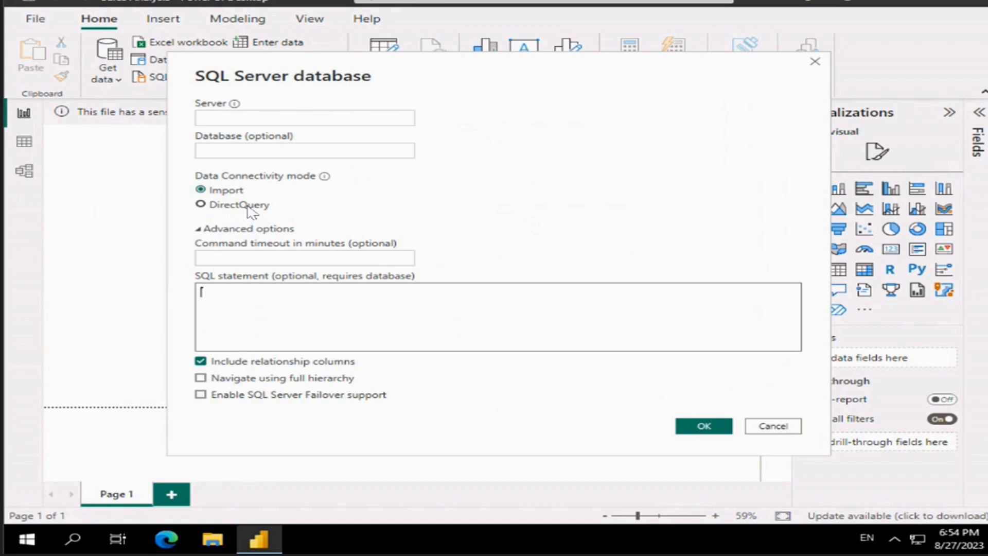
pyautogui.click(309, 123)
pyautogui.write('localhost')
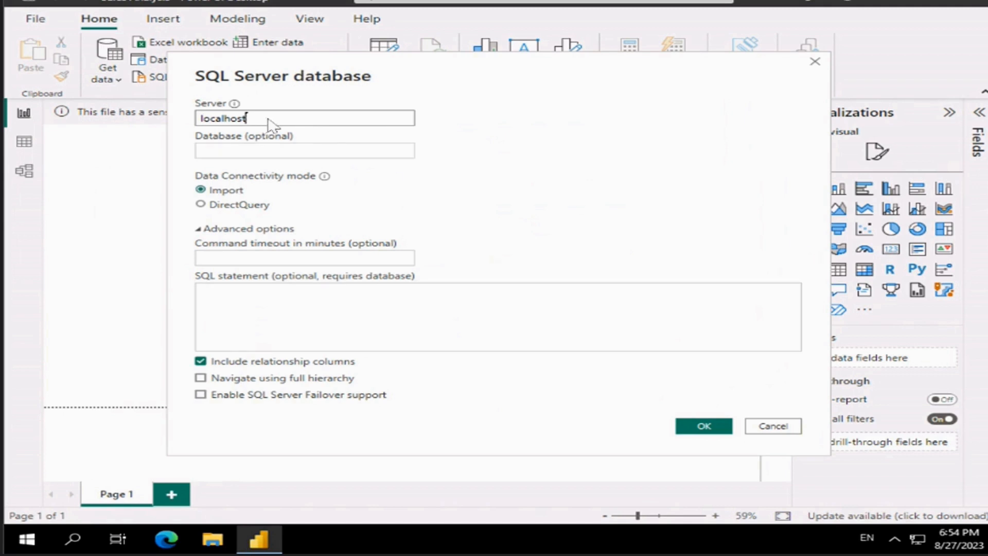
pyautogui.moveTo(247, 119); pyautogui.dragTo(201, 122)
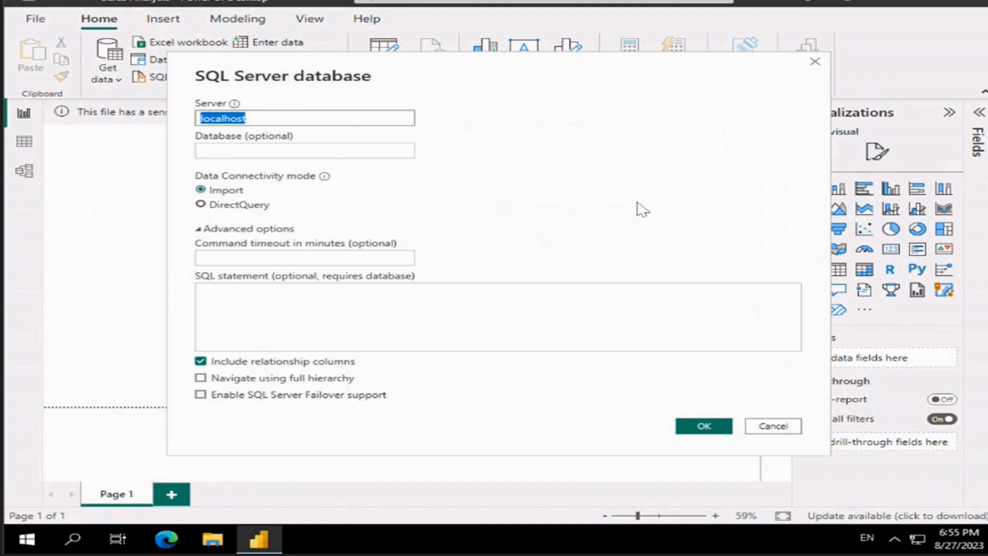
pyautogui.click(304, 150)
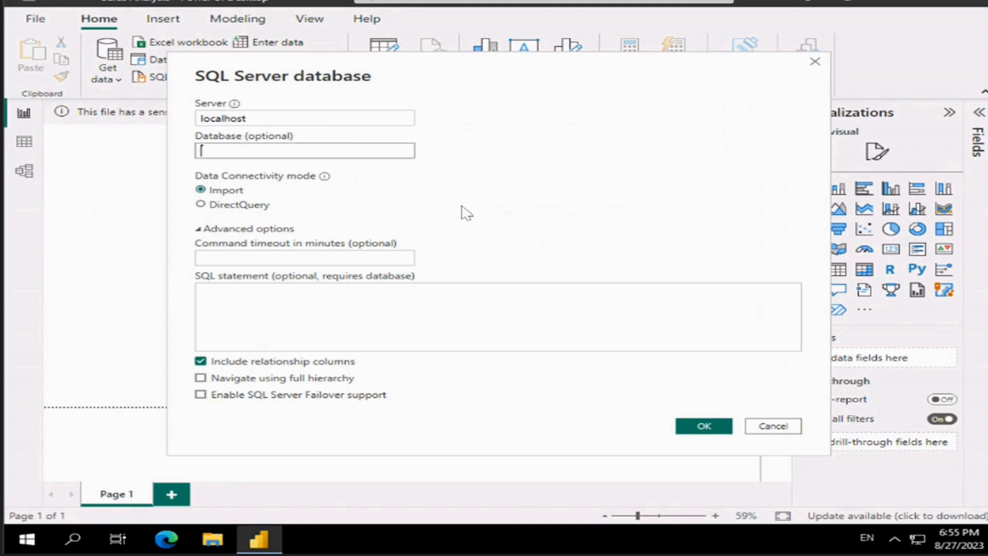
pyautogui.click(710, 429)
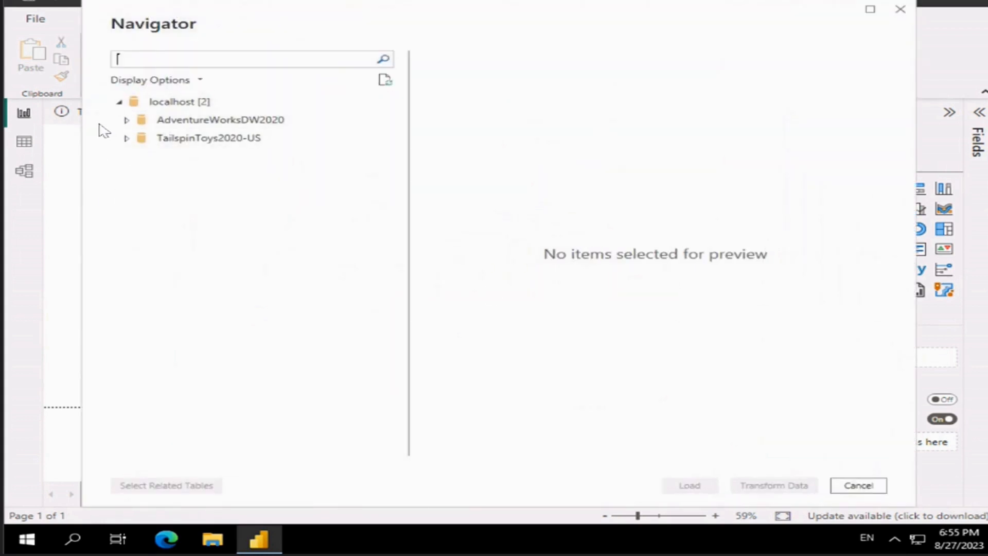
# Expand the AdventureWorksDW2020 database and look through its tables.
pyautogui.click(127, 120)
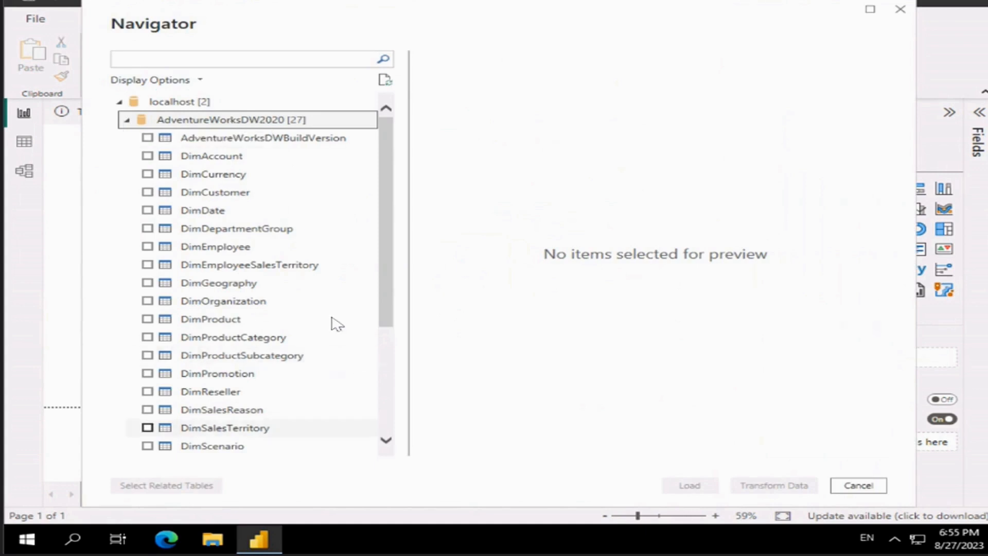
pyautogui.scroll(-3, 335, 322)
pyautogui.scroll(2, 324, 304)
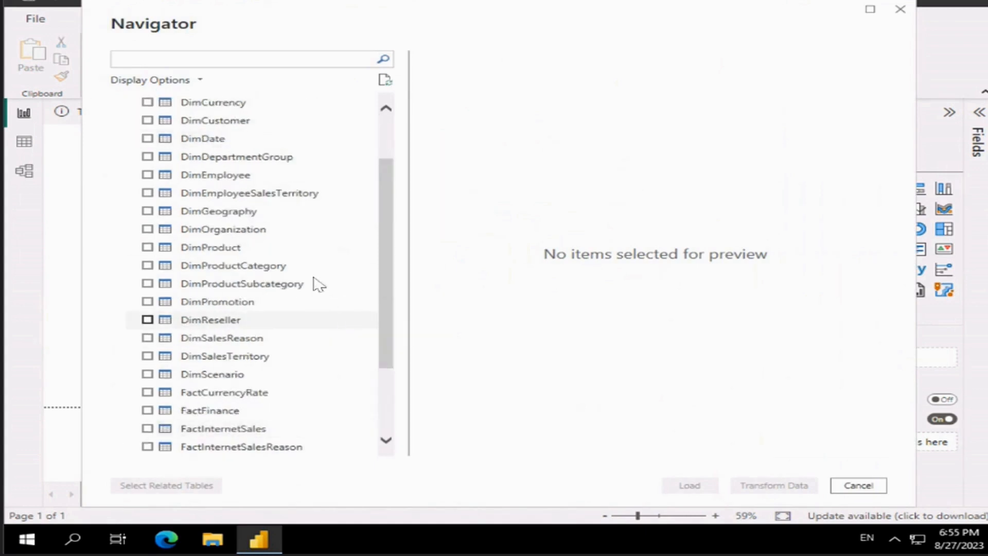
pyautogui.scroll(-2, 315, 300)
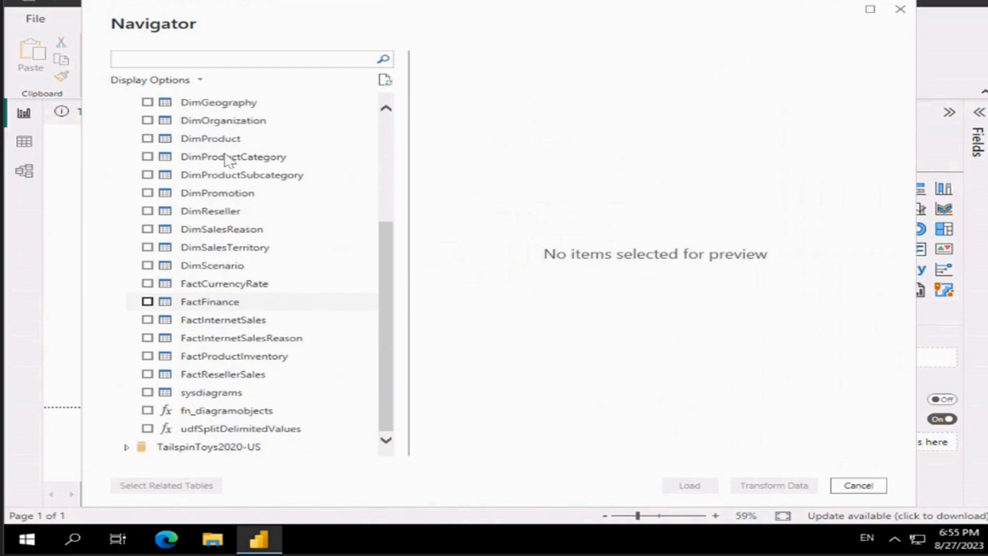
pyautogui.scroll(3, 276, 232)
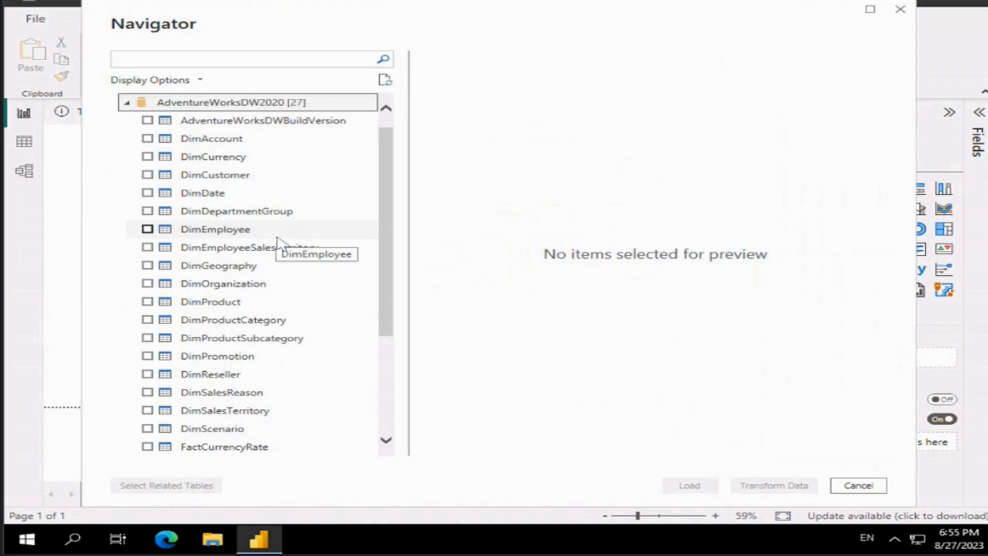
pyautogui.scroll(1, 278, 241)
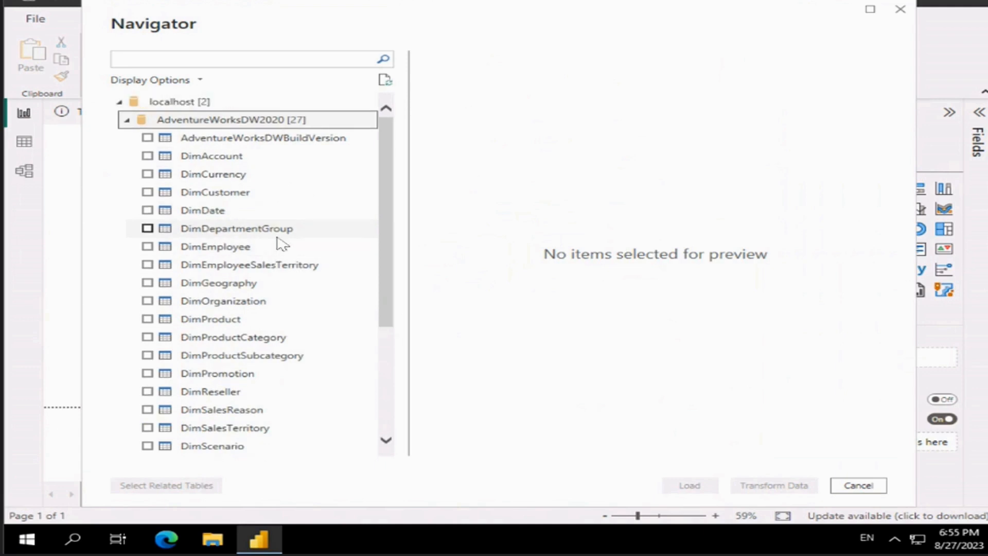
pyautogui.scroll(-5, 280, 242)
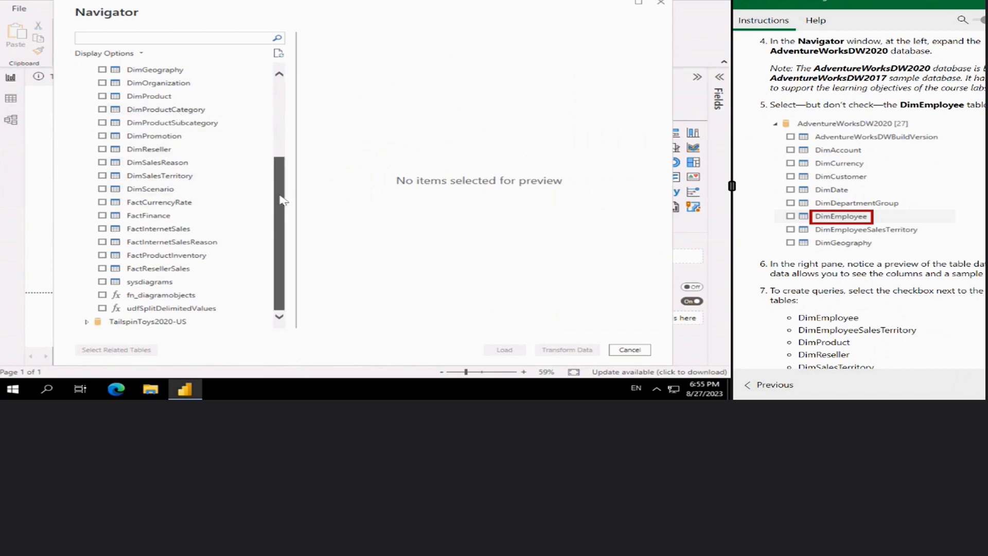
# Select the DimEmployee, DimEmployeeSalesTerritory, DimProduct, DimReseller, DimSalesTerritory and FactResellerSales tables for import.
pyautogui.scroll(2, 290, 149)
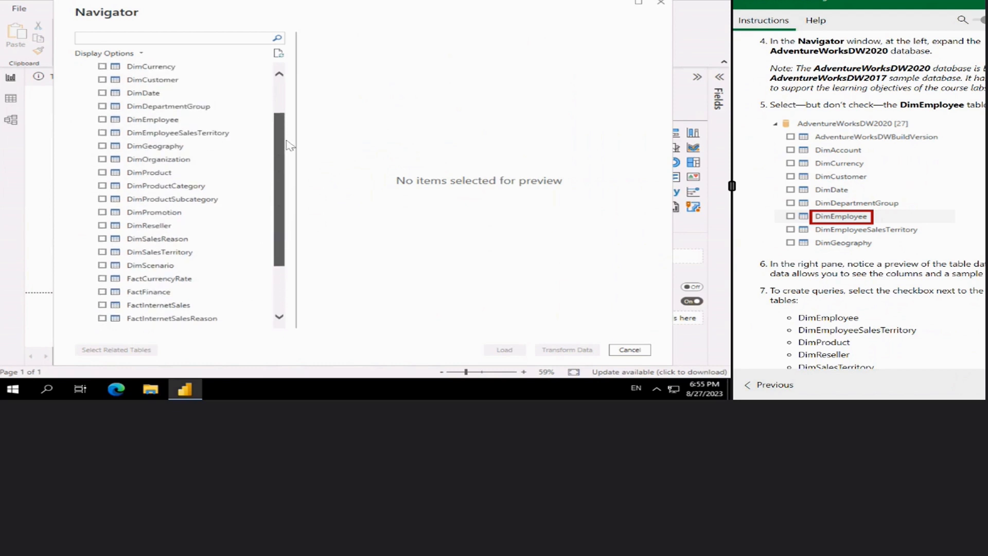
pyautogui.click(102, 120)
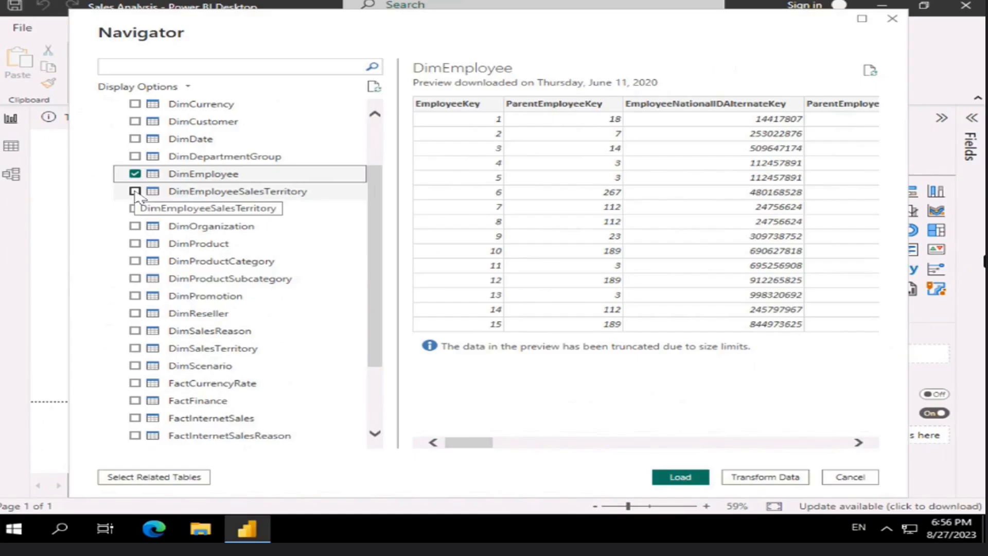
pyautogui.click(135, 192)
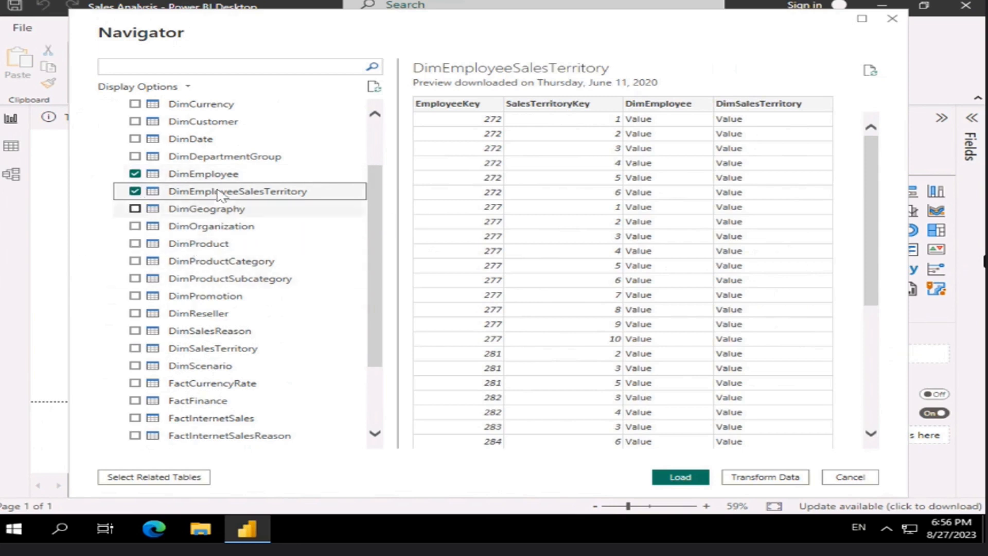
pyautogui.click(136, 244)
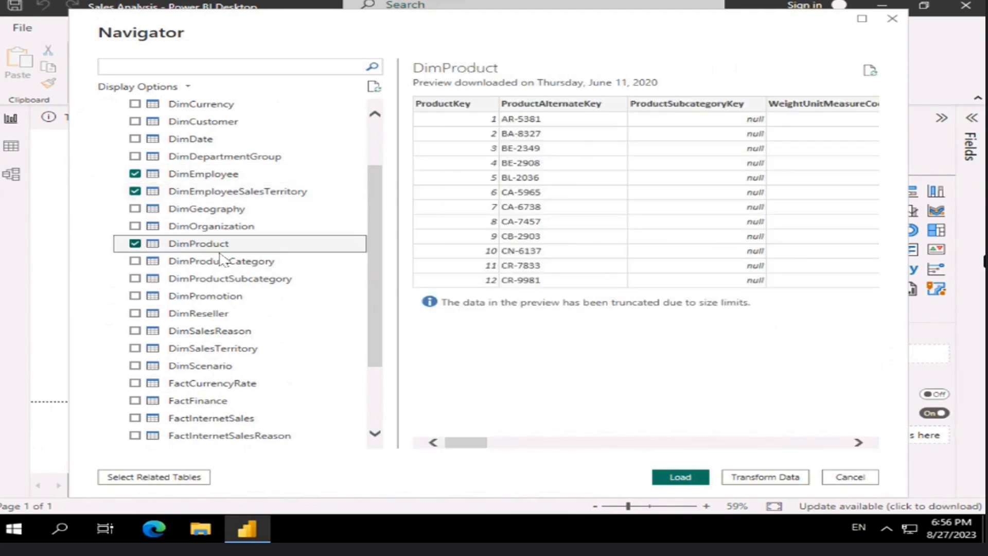
pyautogui.click(136, 314)
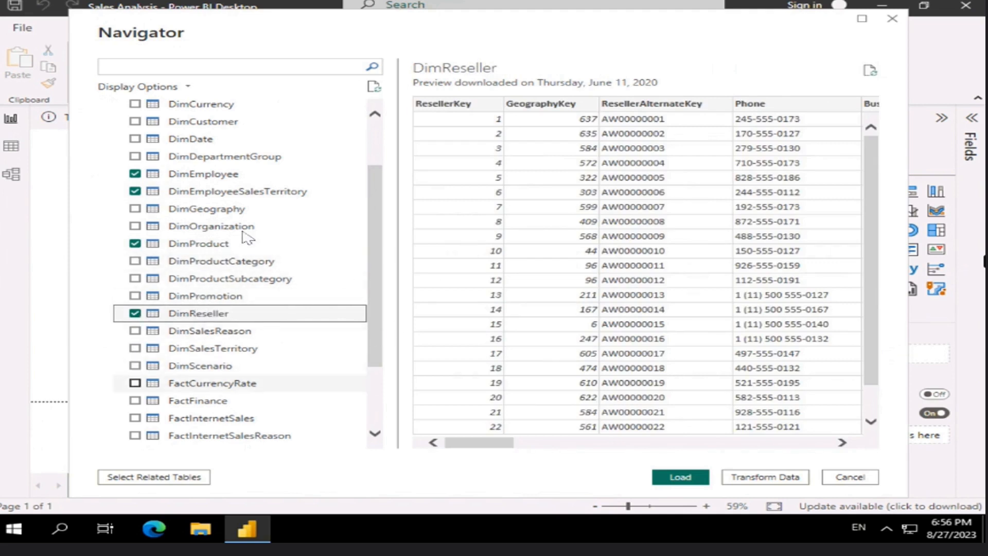
pyautogui.click(135, 349)
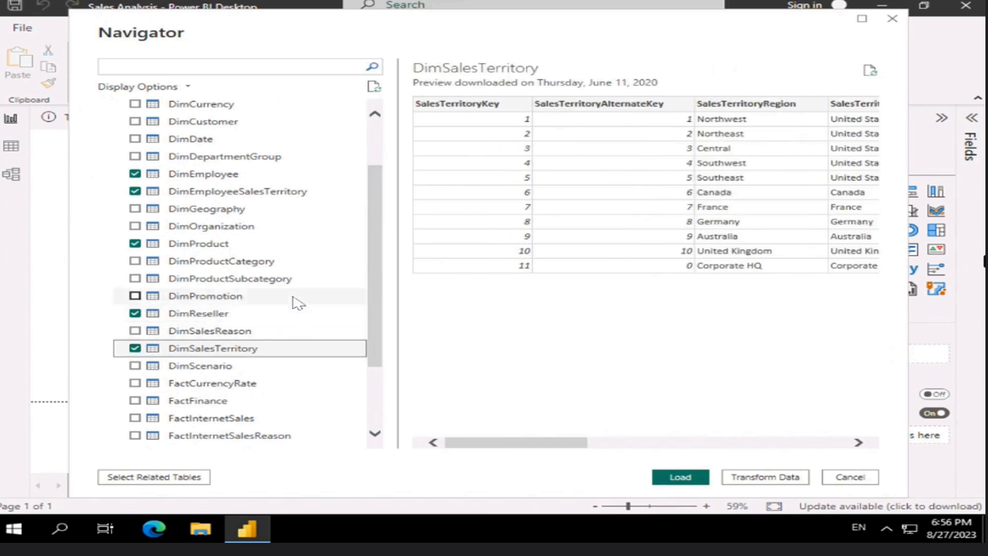
pyautogui.scroll(-2, 293, 308)
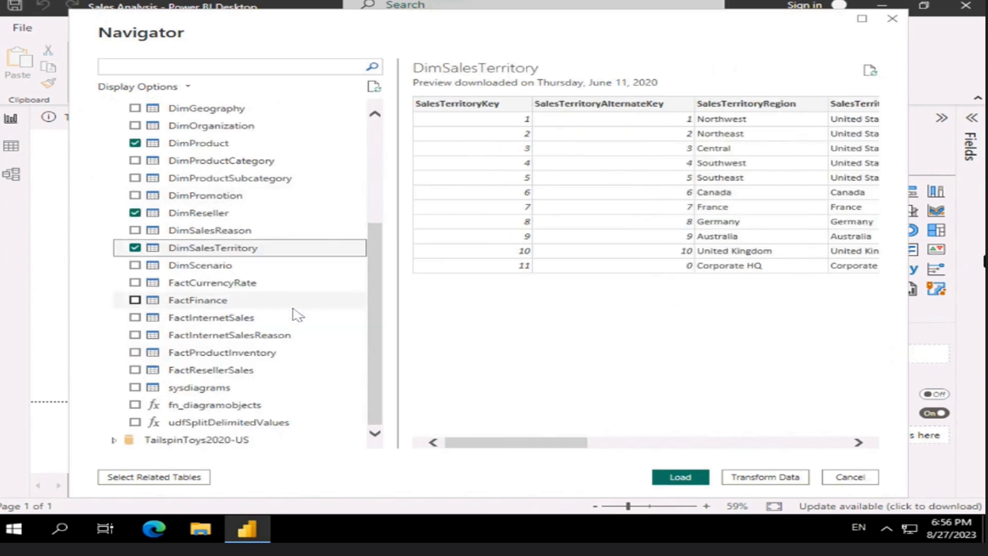
pyautogui.click(135, 370)
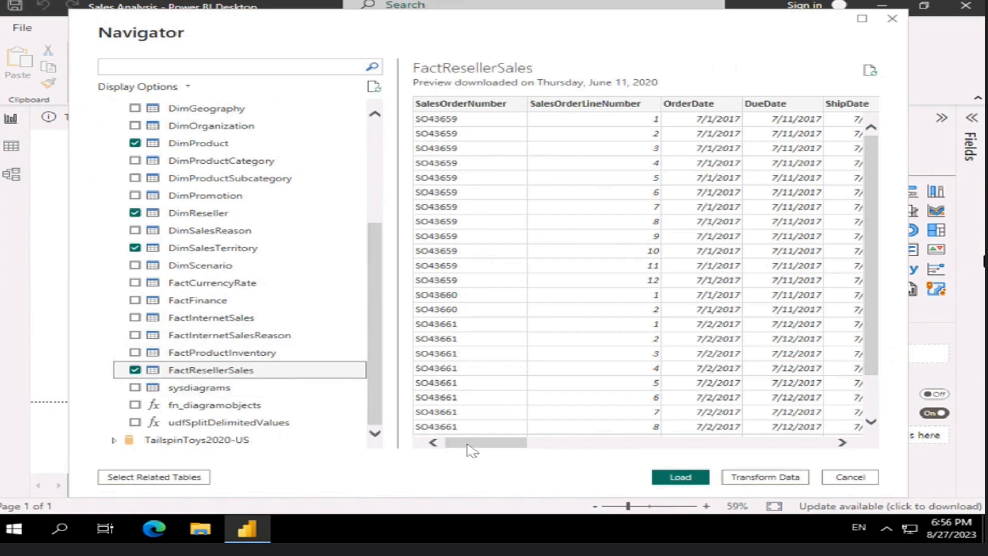
# Examine the FactResellerSales preview and check the table selection across the AdventureWorksDW2020 list.
pyautogui.moveTo(473, 447); pyautogui.dragTo(437, 447)
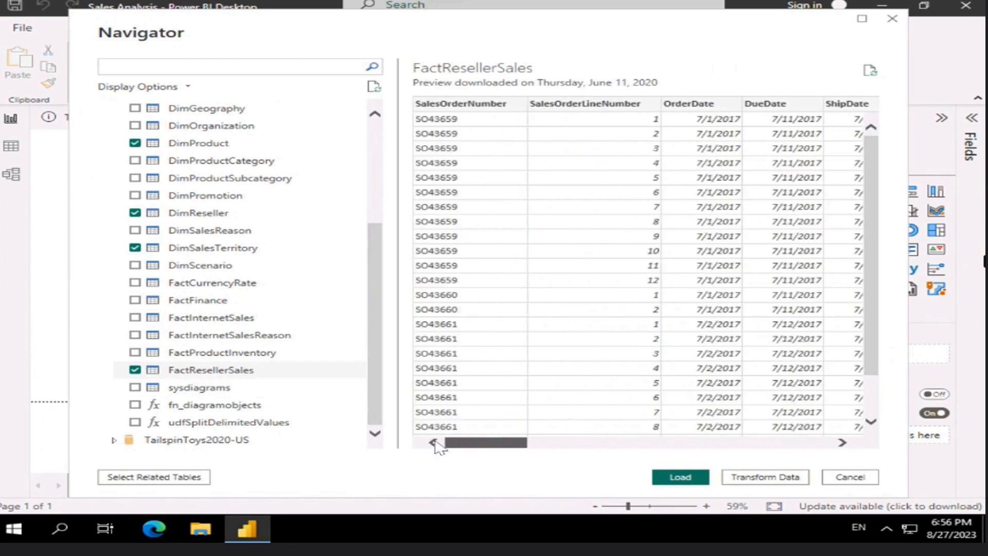
pyautogui.moveTo(456, 444); pyautogui.dragTo(368, 458)
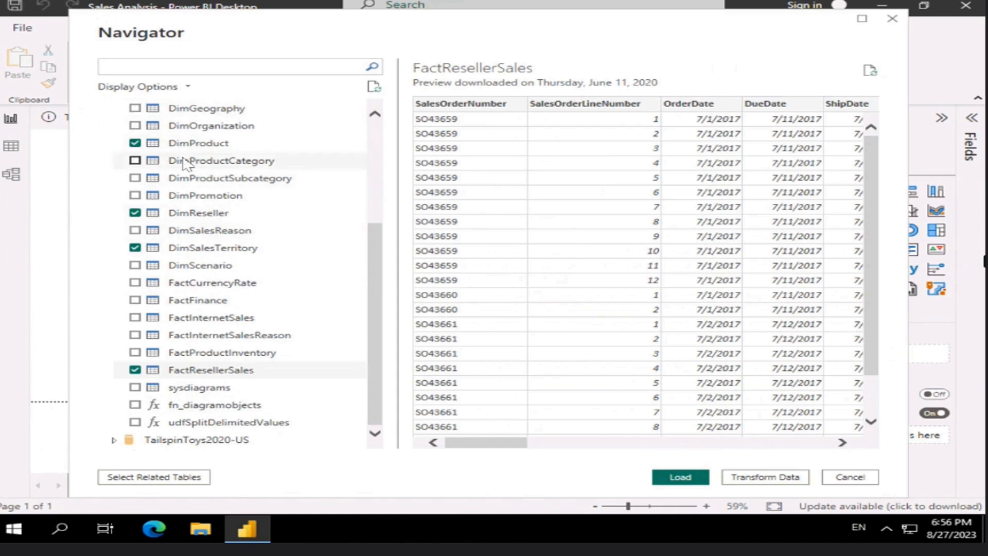
pyautogui.scroll(4, 188, 165)
pyautogui.scroll(-4, 197, 182)
pyautogui.scroll(4, 196, 181)
pyautogui.scroll(-4, 197, 182)
pyautogui.scroll(4, 198, 187)
pyautogui.scroll(-4, 201, 193)
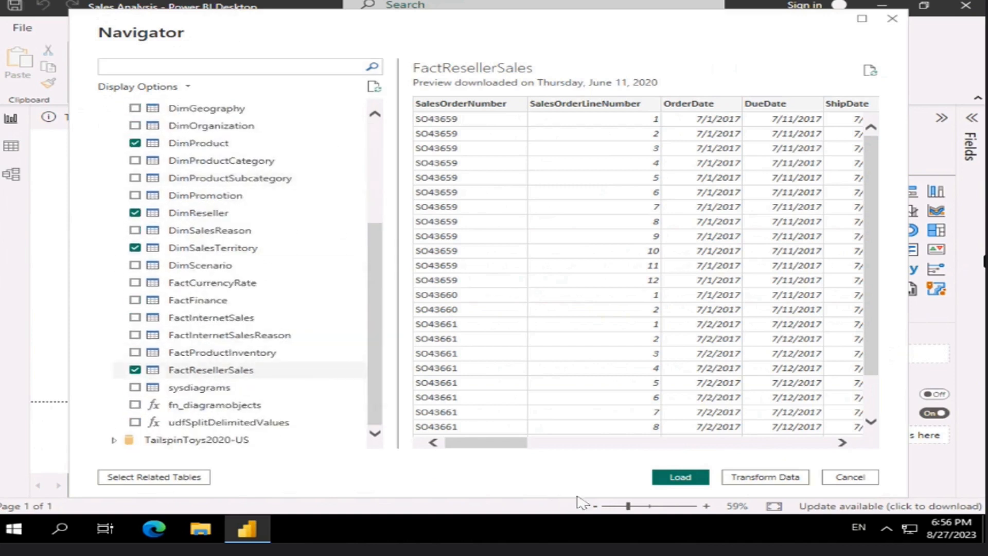
# Open the selected tables for transformation in a maximized Power Query Editor window and dismiss the preview age notice.
pyautogui.click(681, 478)
pyautogui.click(786, 480)
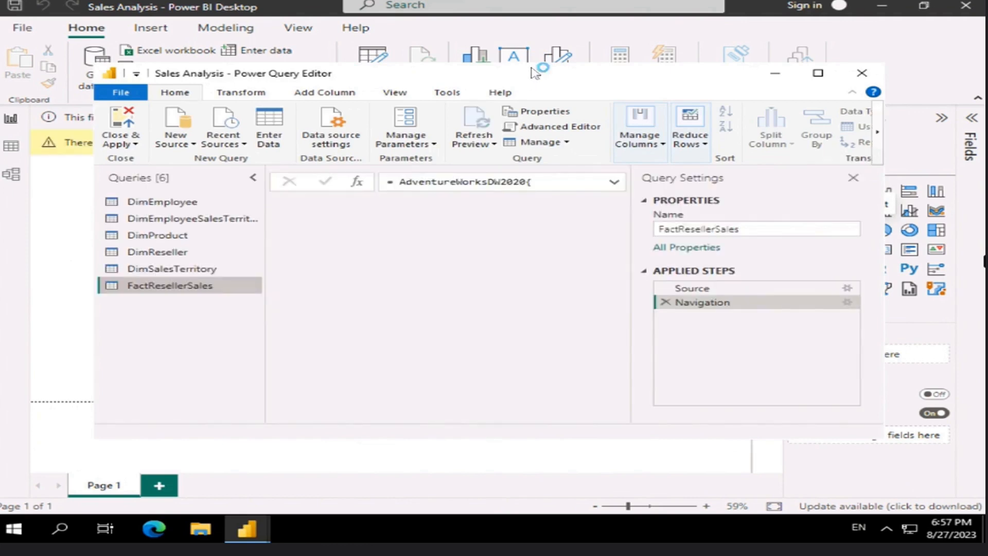
pyautogui.doubleClick(535, 63)
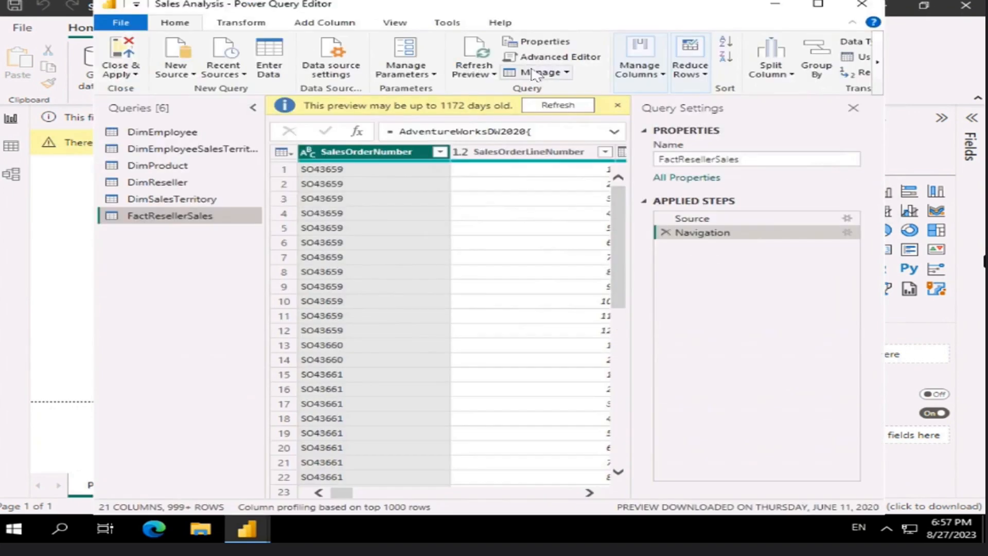
pyautogui.click(820, 5)
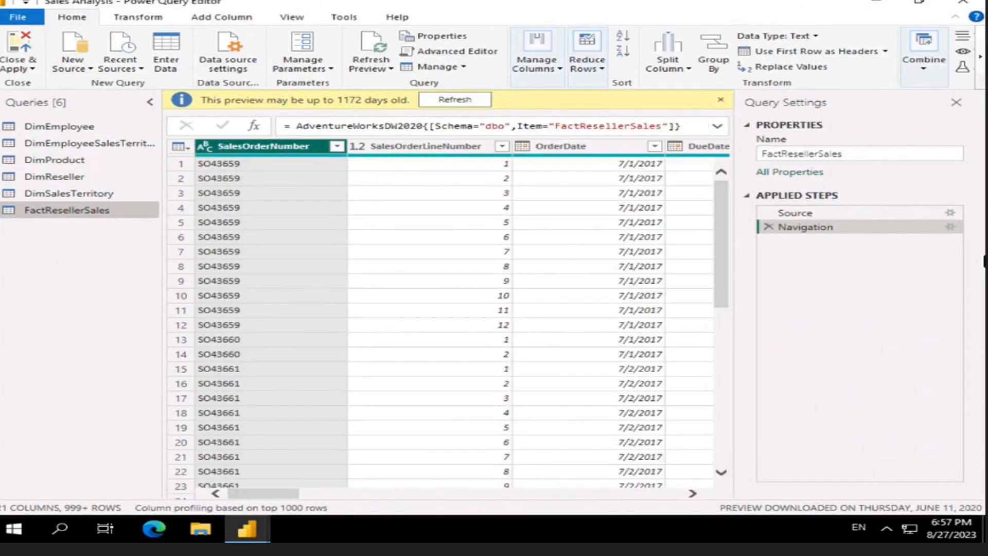
pyautogui.click(721, 100)
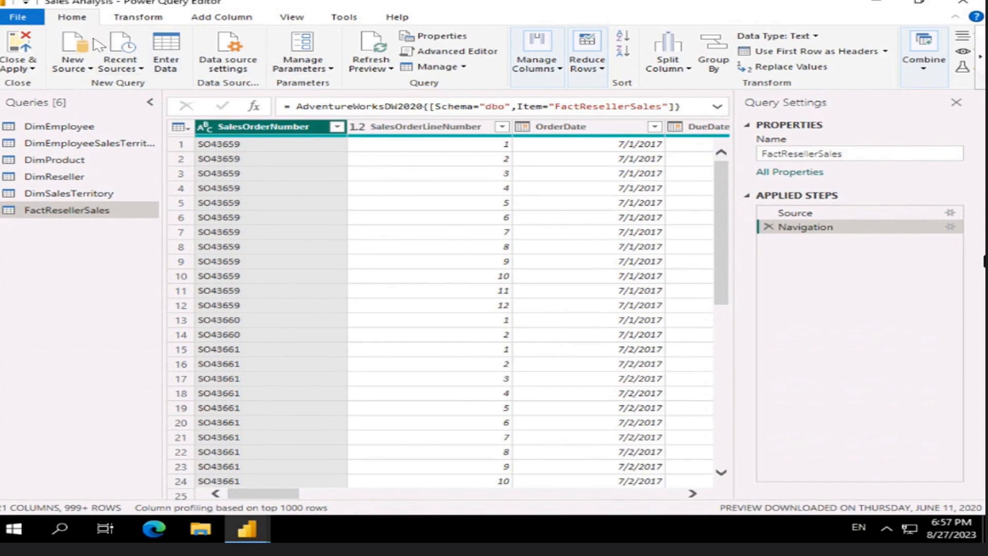
pyautogui.click(140, 18)
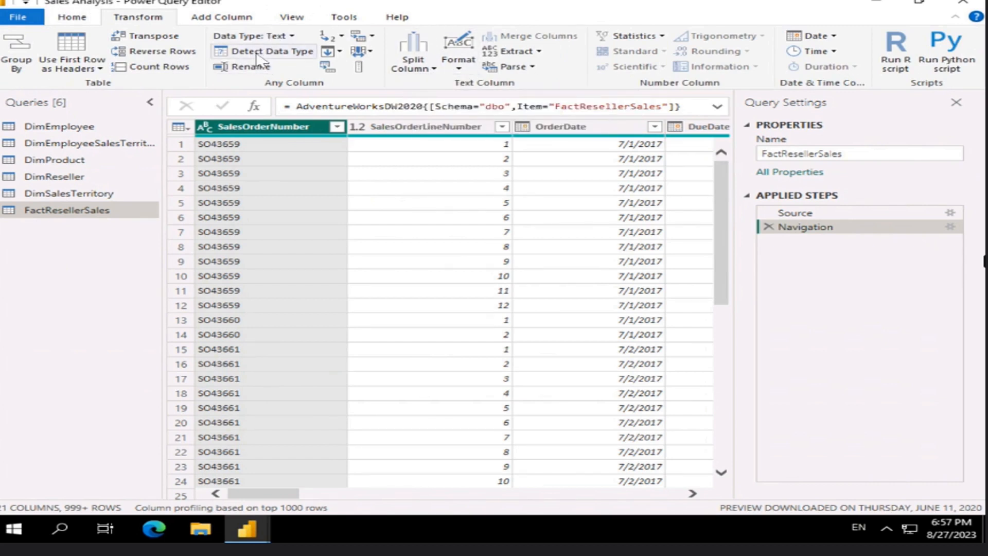
pyautogui.click(235, 20)
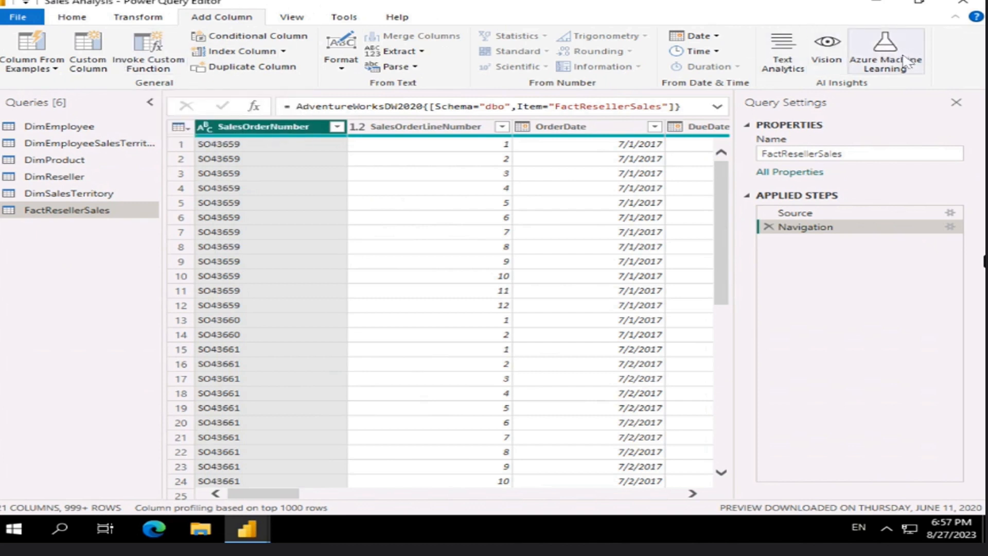
pyautogui.click(292, 17)
pyautogui.click(107, 20)
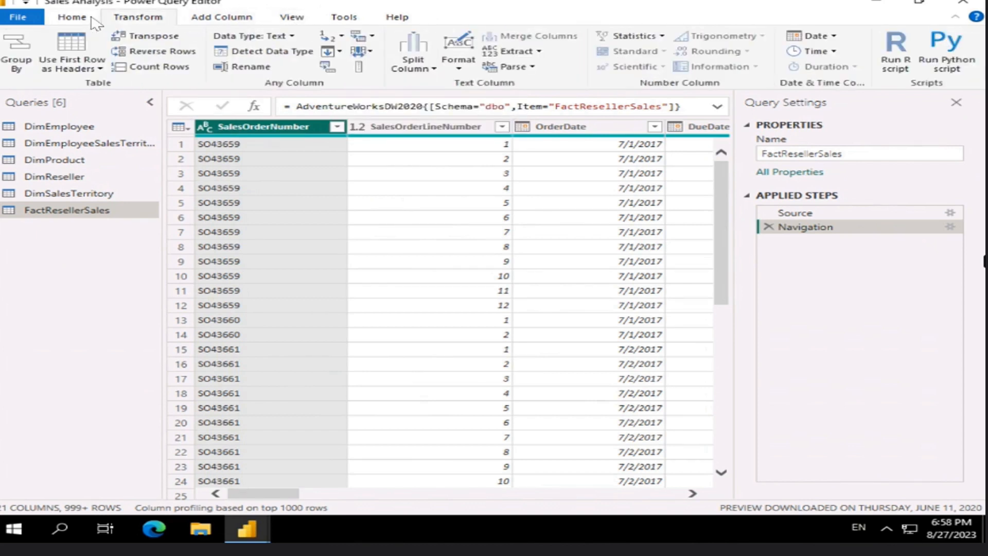
# Open the DimEmployee query, dismiss its preview age notice and show the table from its first column.
pyautogui.click(82, 21)
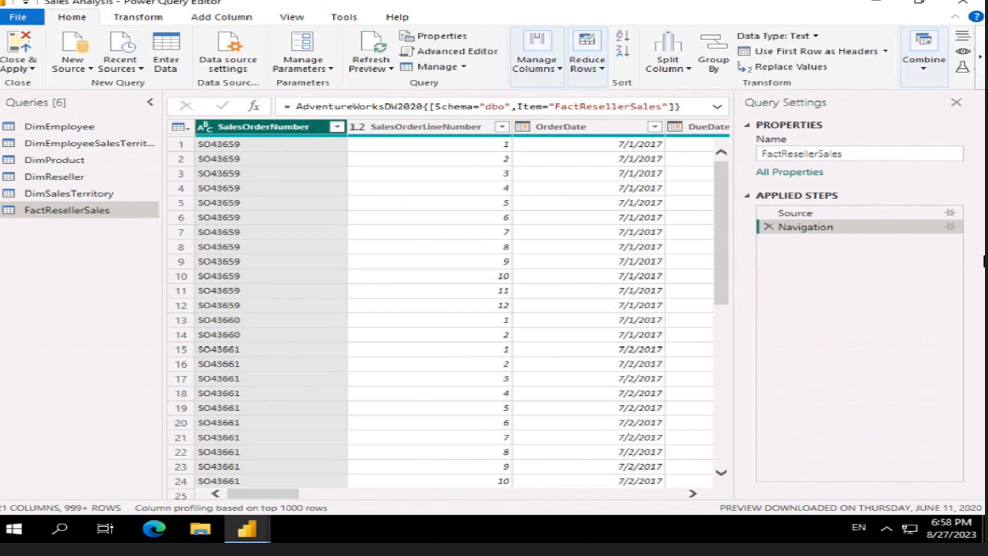
pyautogui.click(84, 131)
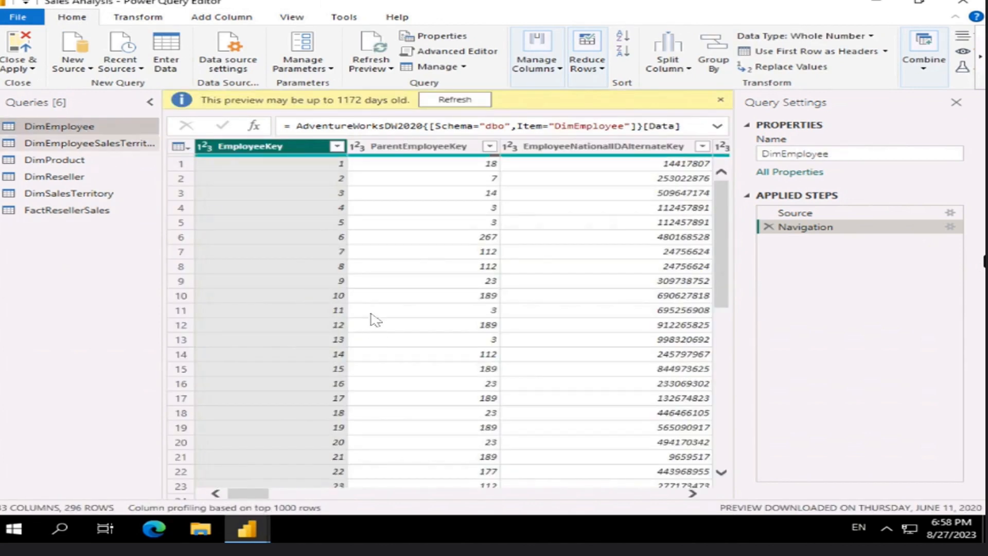
pyautogui.click(721, 99)
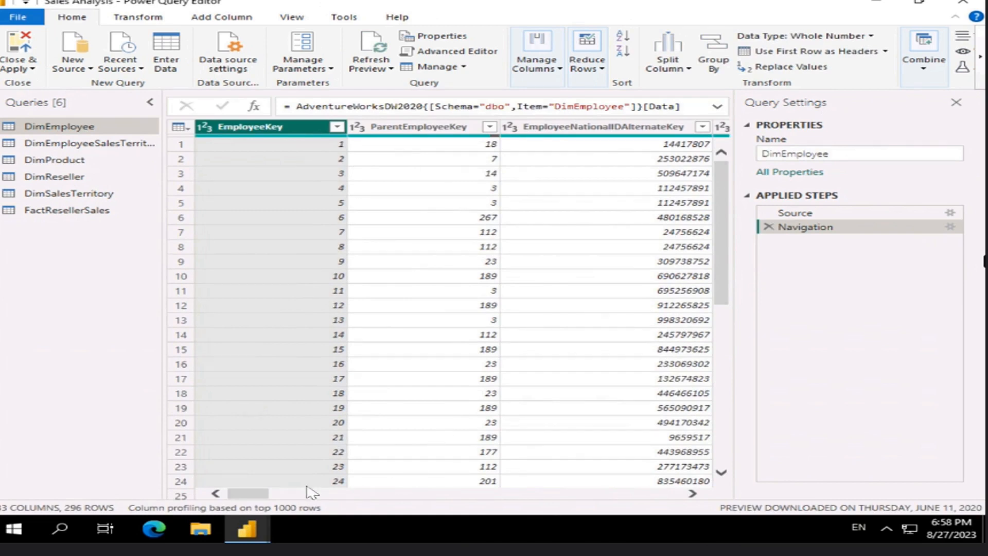
pyautogui.moveTo(255, 496); pyautogui.dragTo(122, 499)
pyautogui.moveTo(982, 268); pyautogui.dragTo(961, 266)
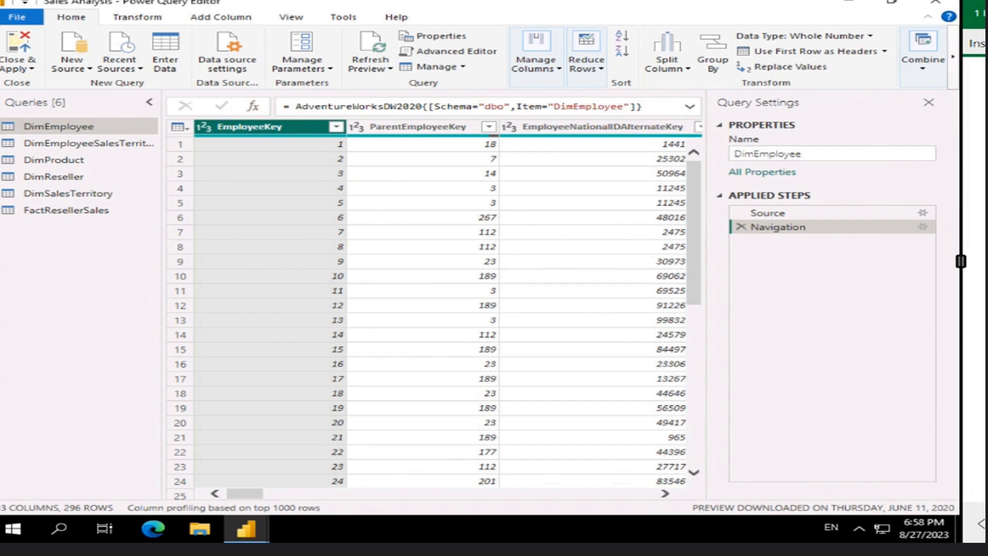
# Base the DimEmployee column profiling on the entire data set.
pyautogui.click(203, 508)
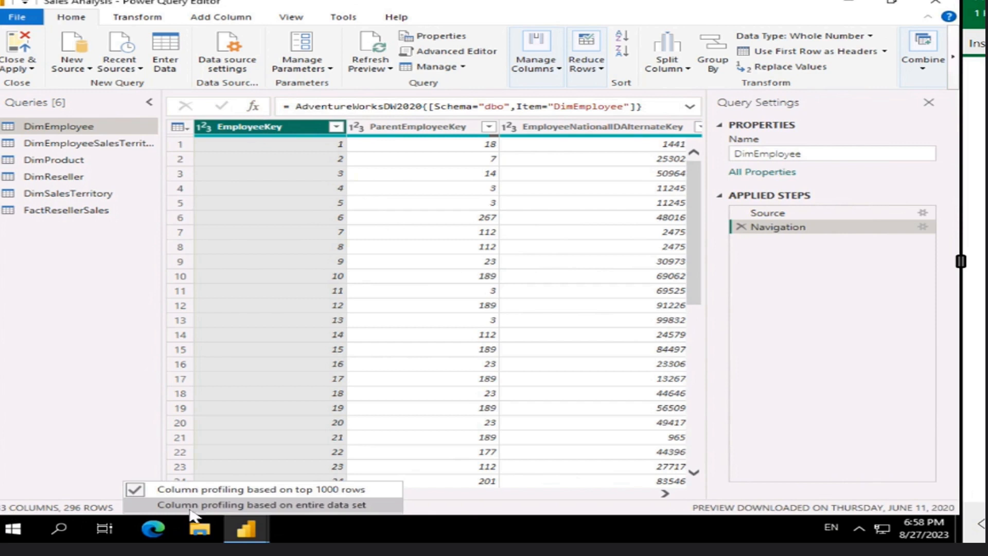
pyautogui.click(486, 505)
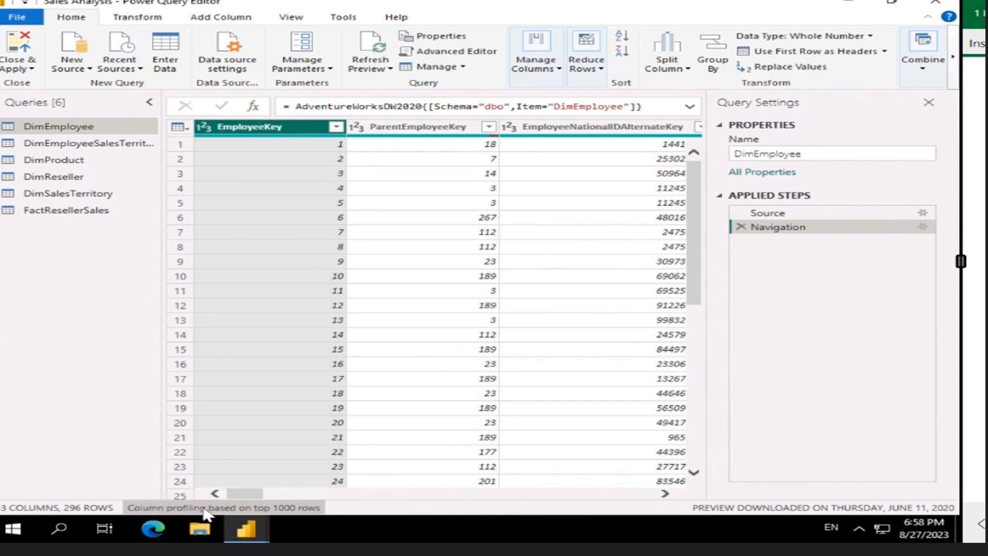
pyautogui.click(284, 509)
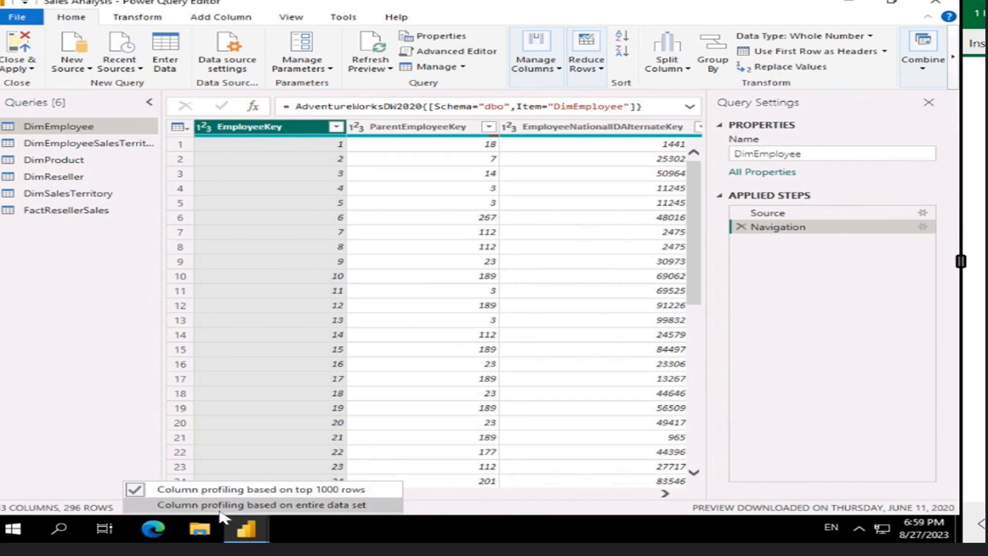
pyautogui.click(308, 511)
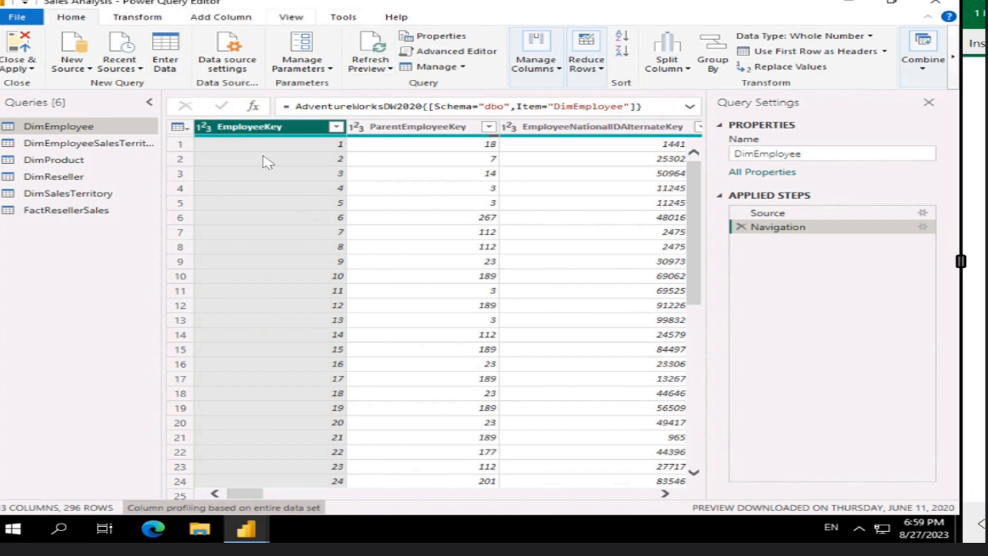
# Turn on the column distribution and column profile displays for the data preview.
pyautogui.click(292, 17)
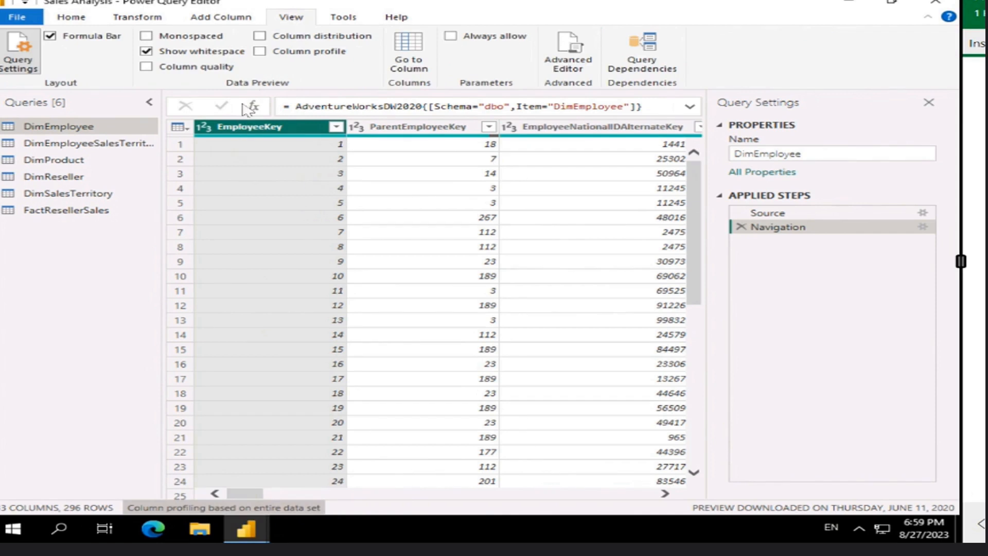
pyautogui.click(260, 36)
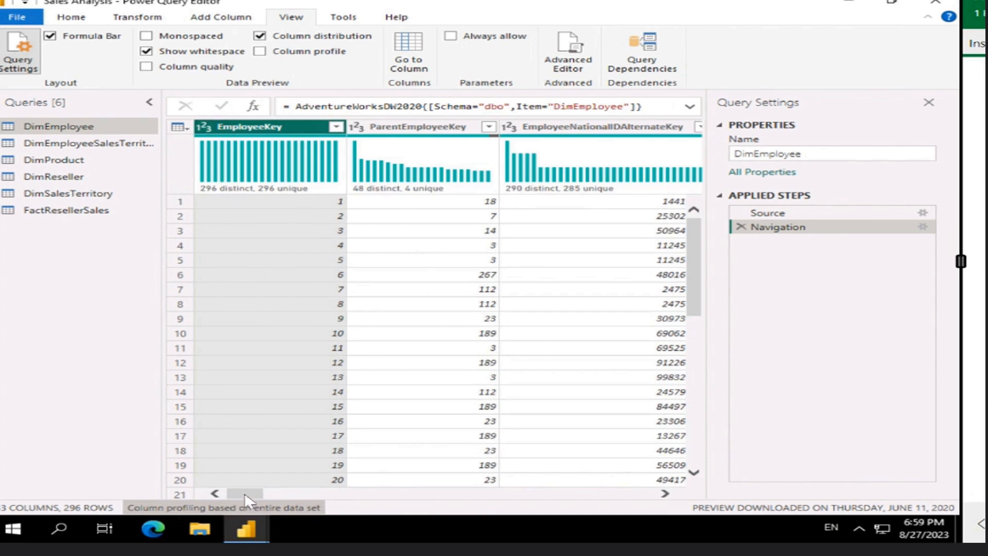
pyautogui.moveTo(245, 492); pyautogui.dragTo(269, 496)
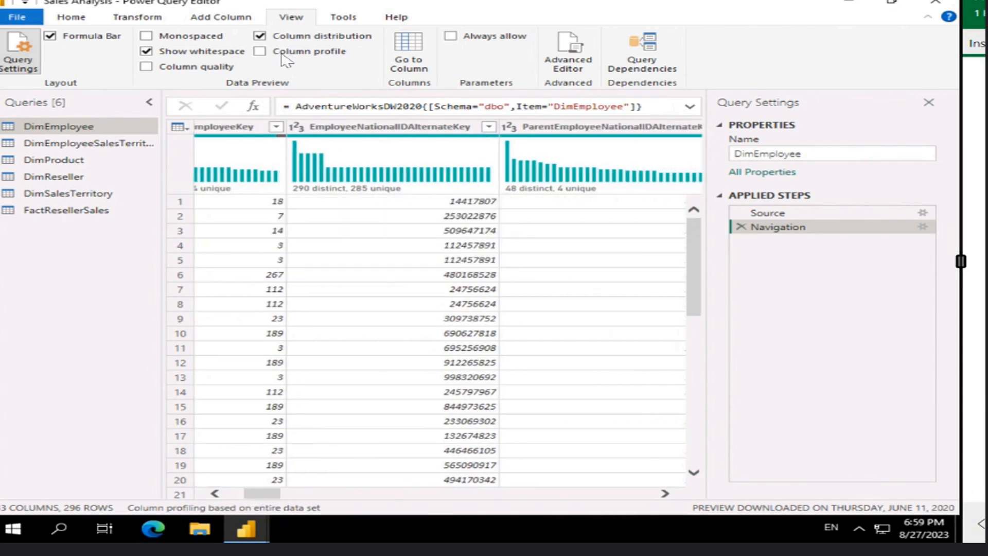
pyautogui.click(260, 51)
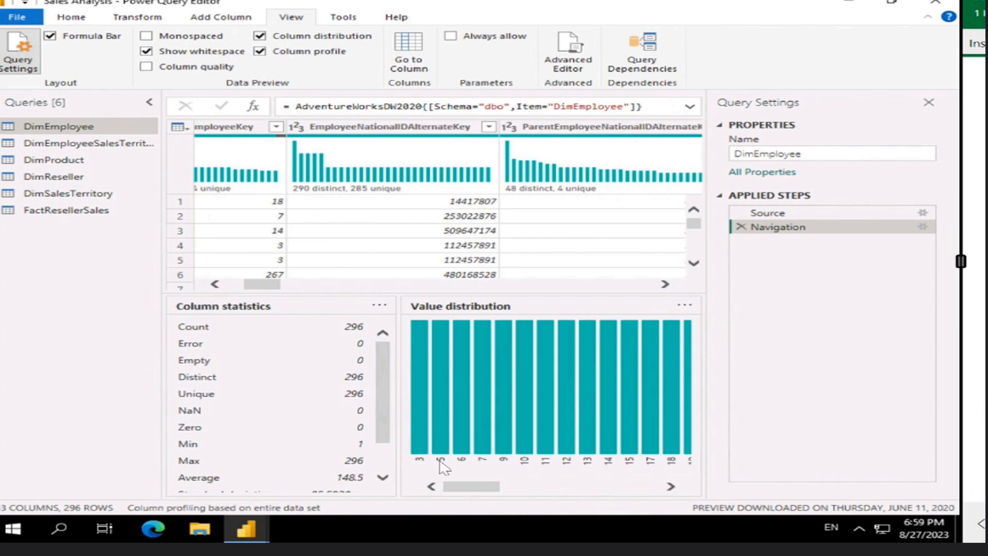
# Examine the column statistics and value distributions of the EmployeeKey, ParentEmployeeKey and EmployeeNationalIDAlternateKey columns.
pyautogui.click(215, 284)
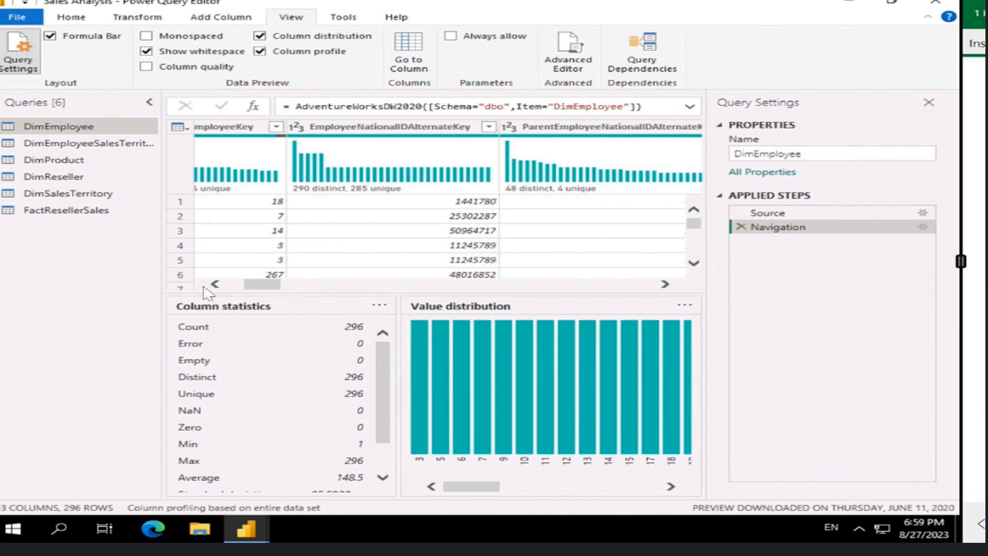
pyautogui.click(260, 188)
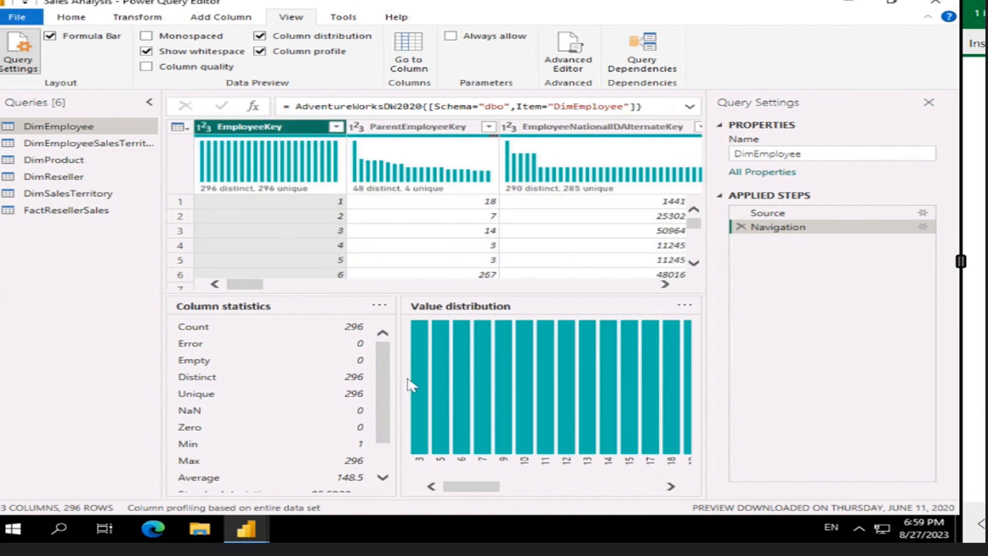
pyautogui.moveTo(454, 486)
pyautogui.mouseDown()
pyautogui.moveTo(558, 477)
pyautogui.moveTo(443, 484)
pyautogui.mouseUp()
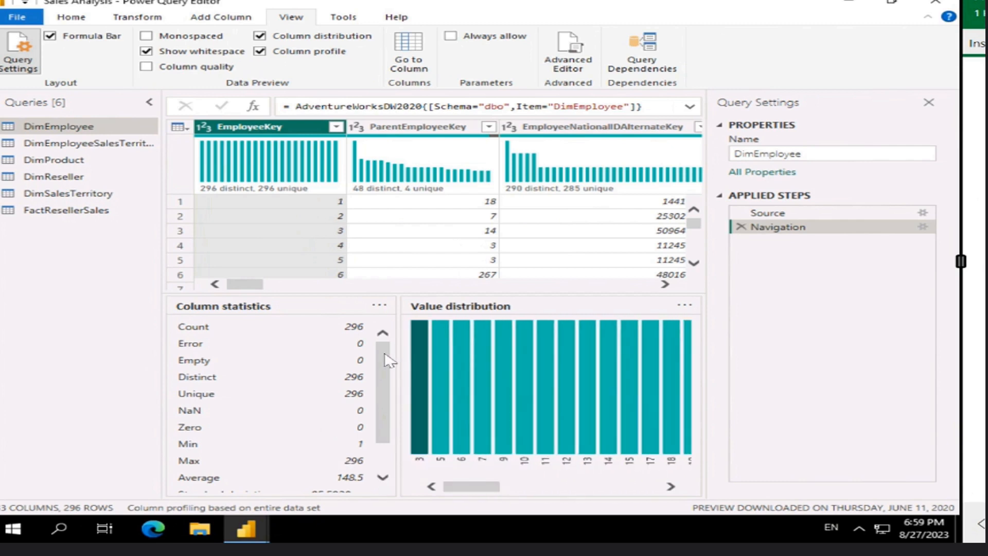
pyautogui.moveTo(384, 377); pyautogui.dragTo(385, 403)
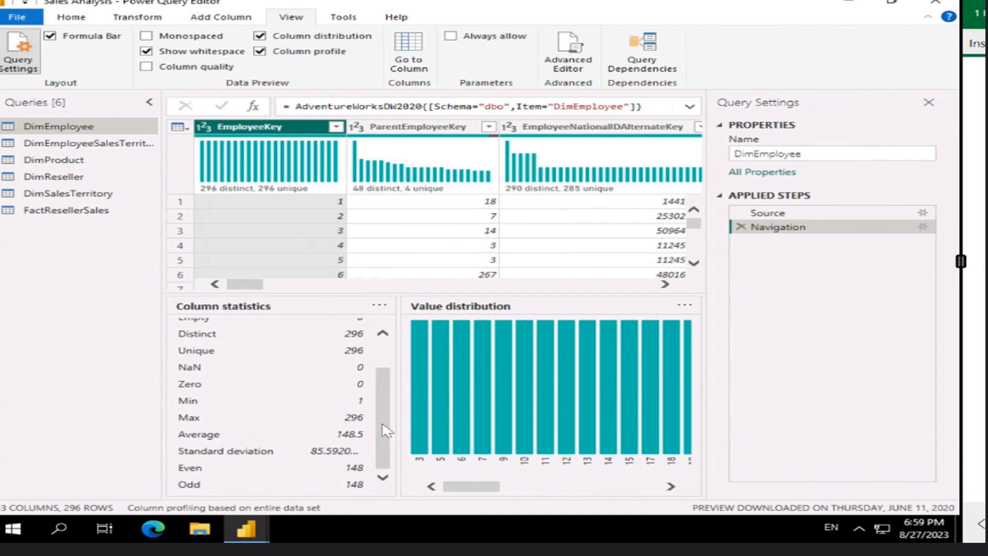
pyautogui.click(412, 129)
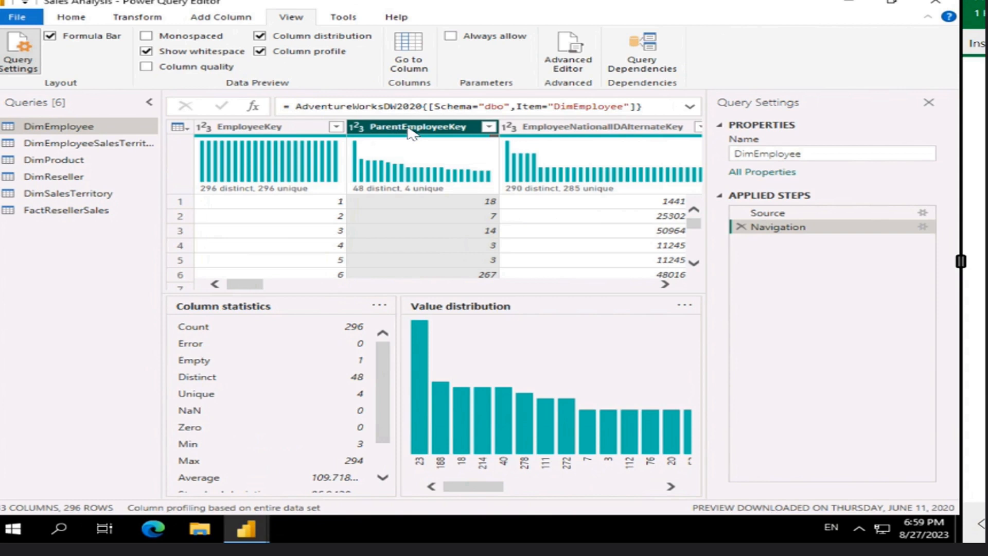
pyautogui.click(530, 130)
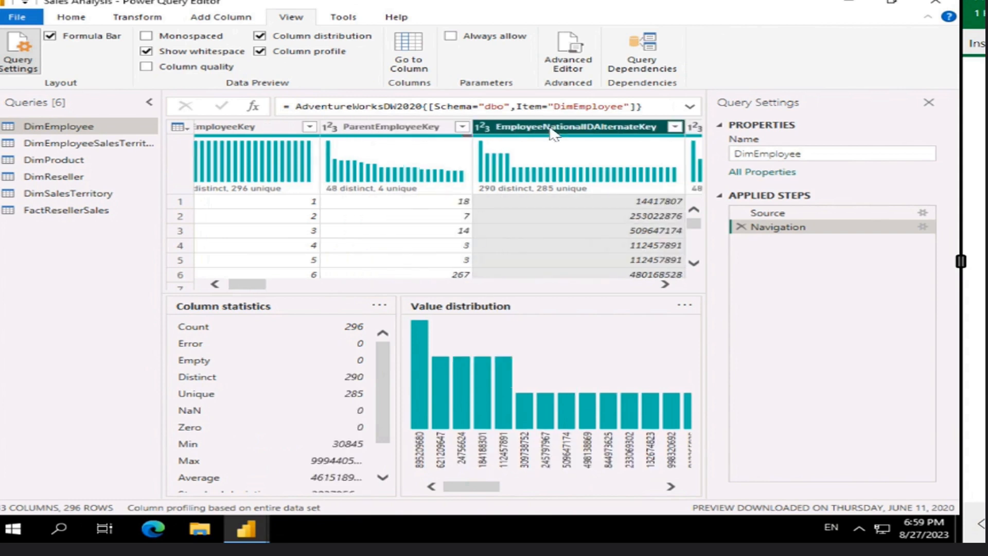
pyautogui.moveTo(566, 188)
# Examine the FirstName column's statistics and look through its value distribution.
pyautogui.moveTo(246, 284); pyautogui.dragTo(287, 285)
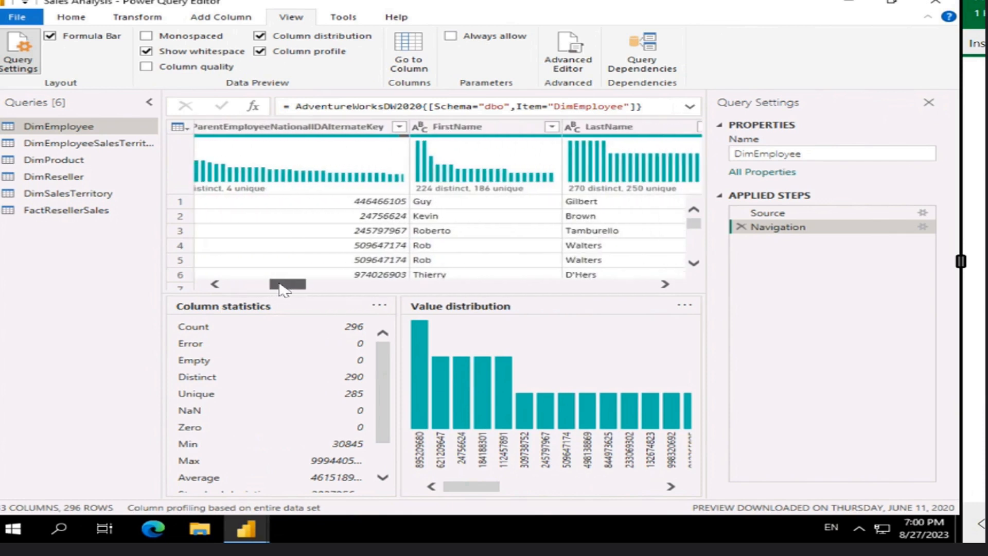
pyautogui.click(471, 130)
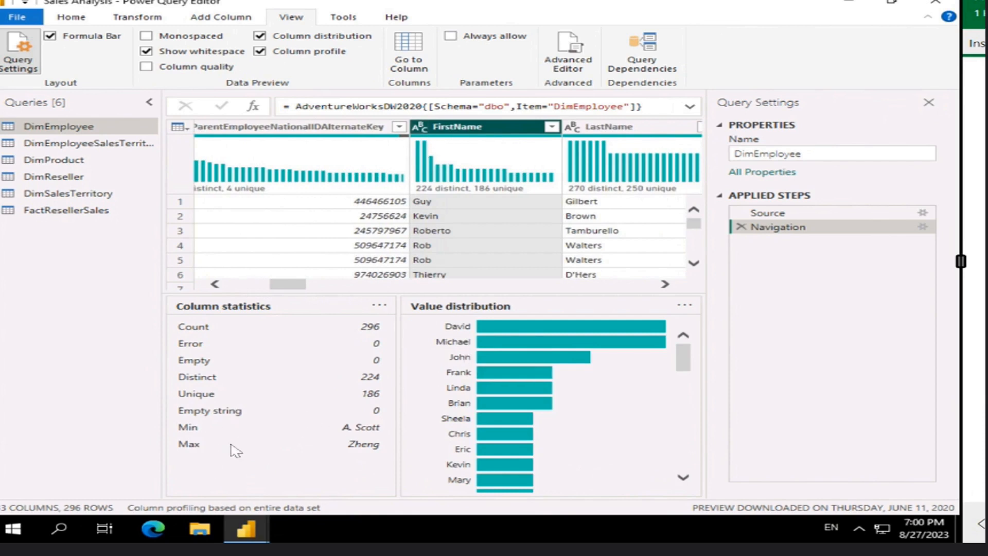
pyautogui.click(682, 378)
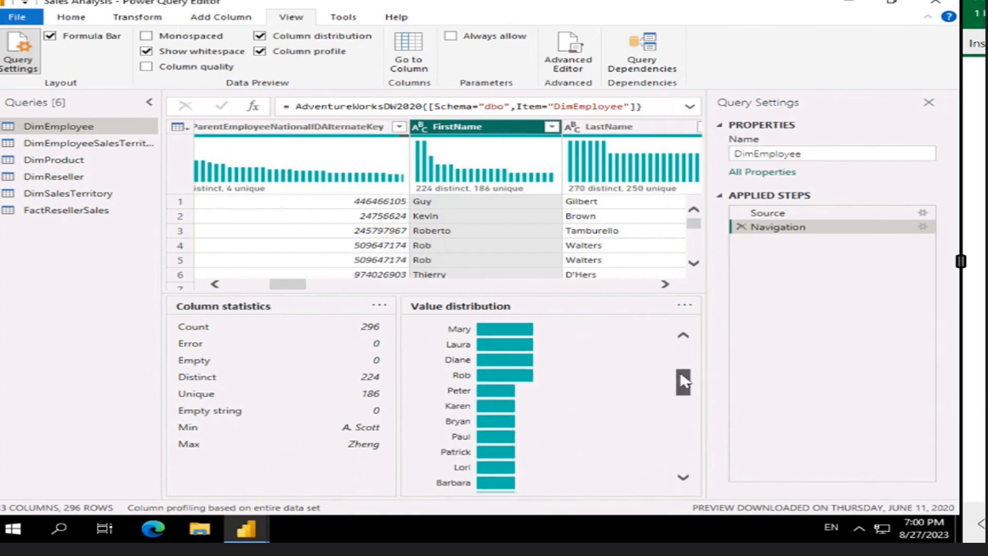
pyautogui.moveTo(687, 395); pyautogui.dragTo(691, 496)
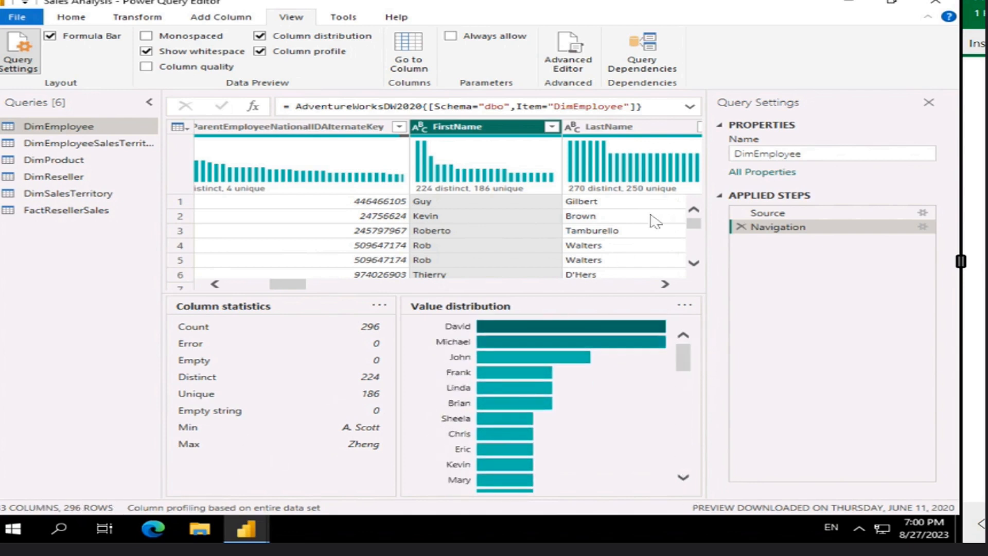
pyautogui.moveTo(471, 191)
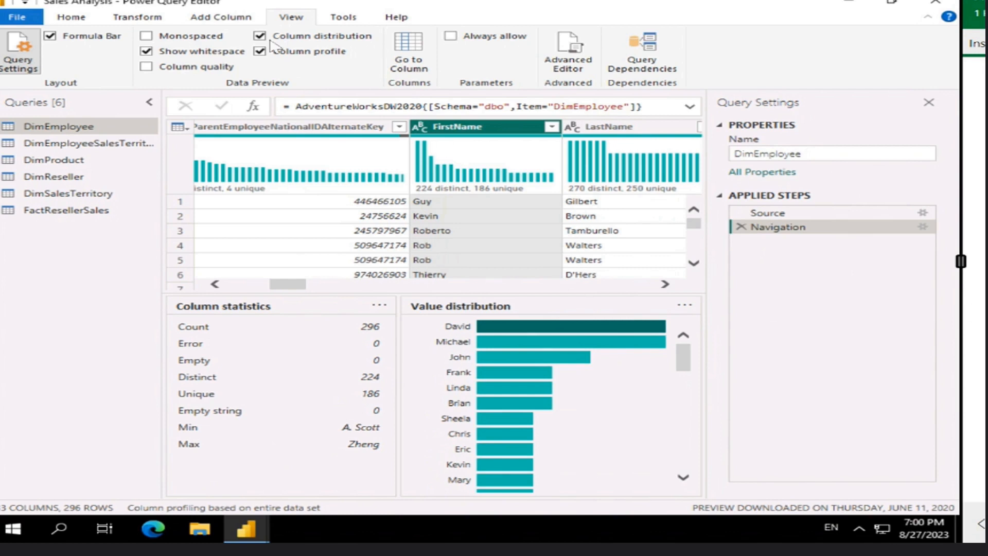
# Turn on column quality and check the valid, error and empty shares across the DimEmployee columns.
pyautogui.click(177, 70)
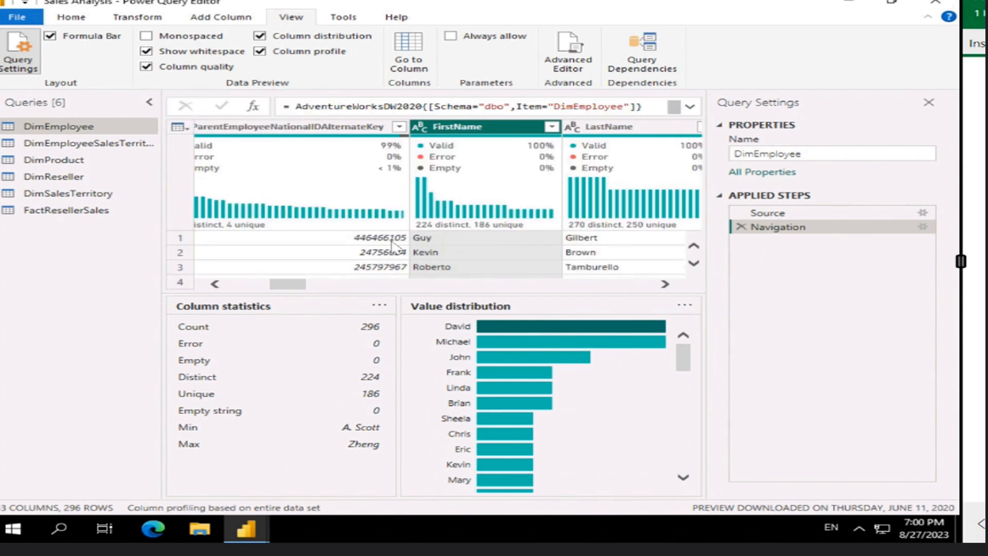
pyautogui.moveTo(272, 285); pyautogui.dragTo(186, 280)
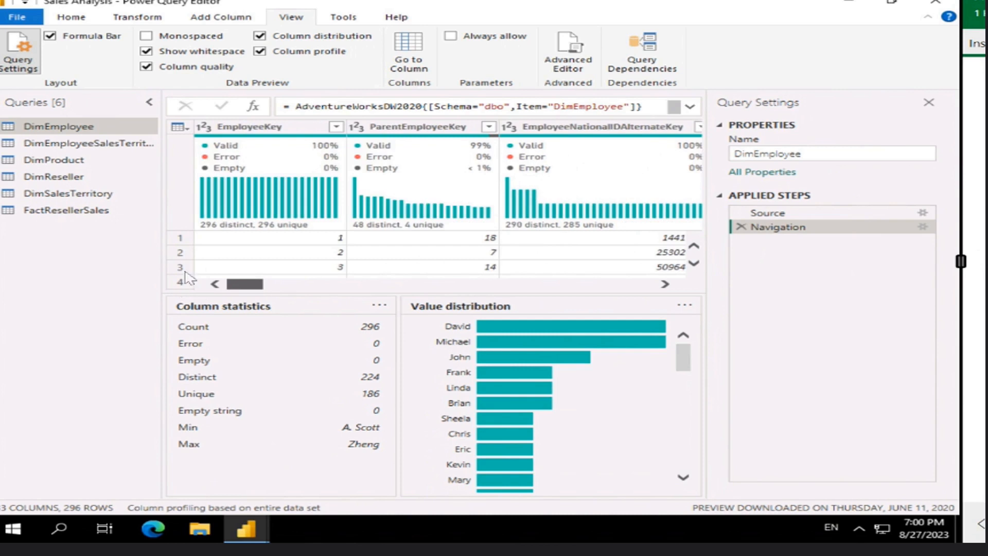
pyautogui.moveTo(262, 155)
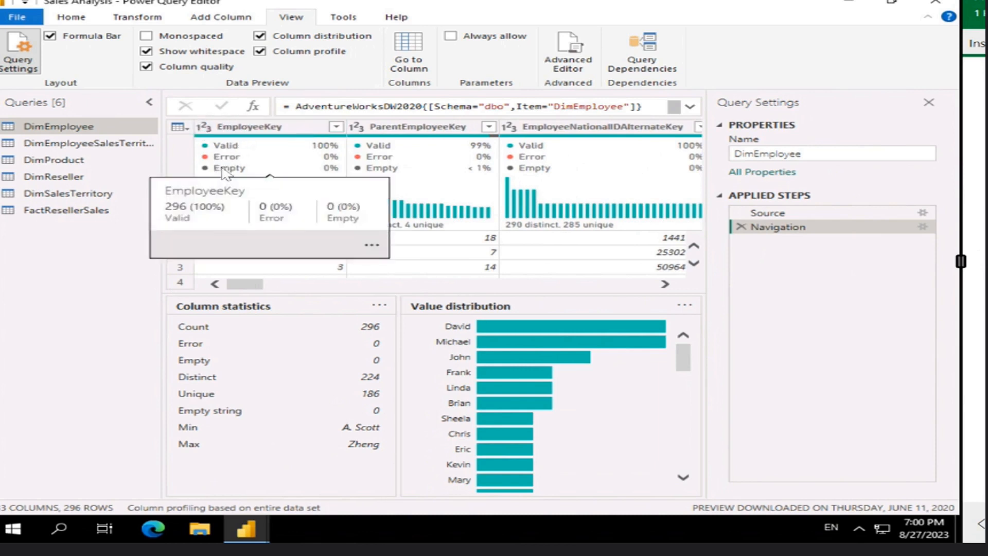
pyautogui.moveTo(383, 175)
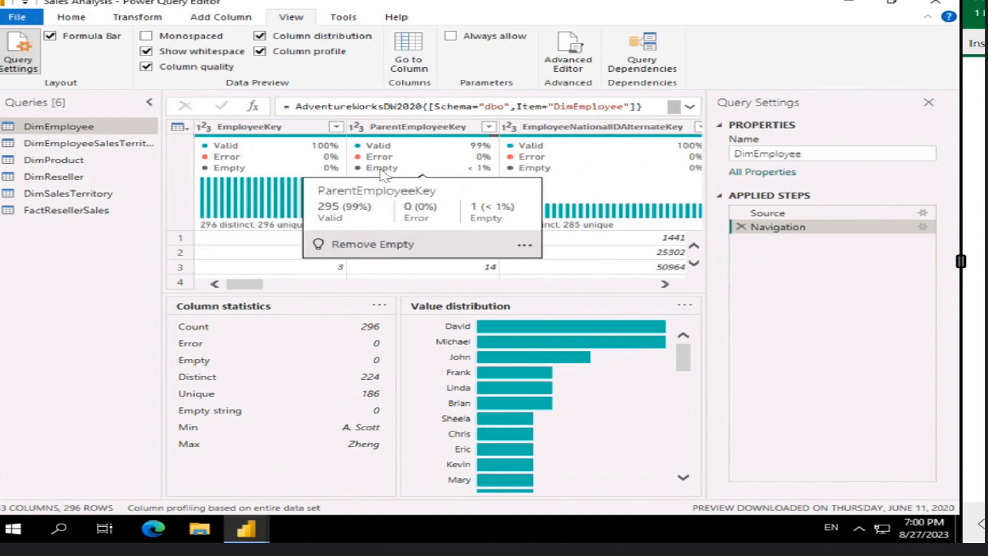
pyautogui.click(279, 285)
pyautogui.moveTo(271, 284); pyautogui.dragTo(362, 288)
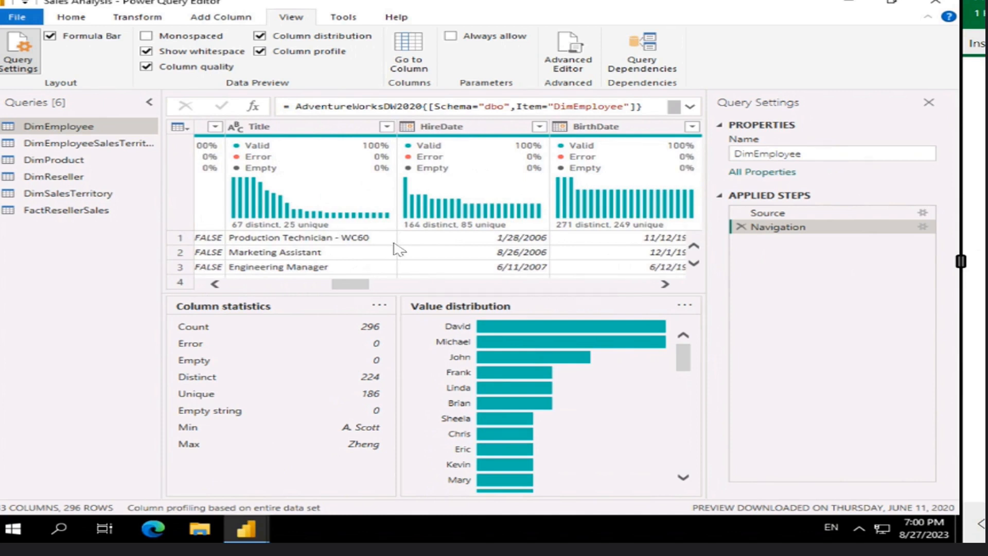
pyautogui.moveTo(346, 289); pyautogui.dragTo(572, 287)
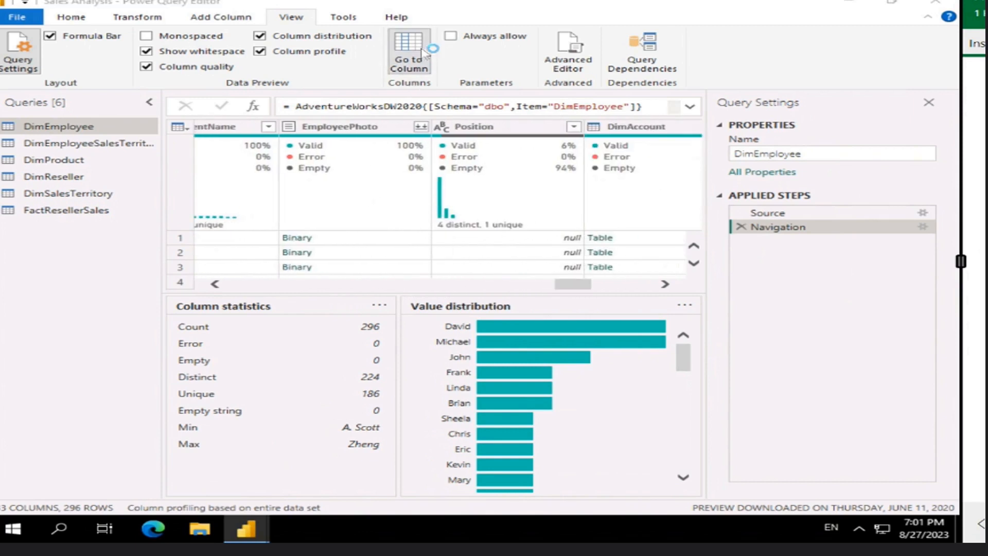
# Find the Position column by searching the column list for "pos", go to it and check its column quality.
pyautogui.click(422, 52)
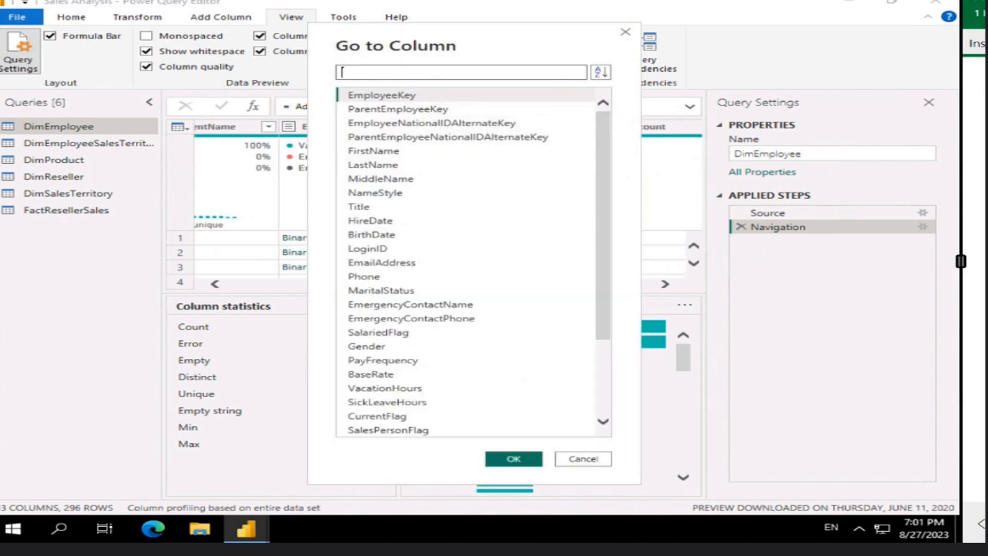
pyautogui.write('pos')
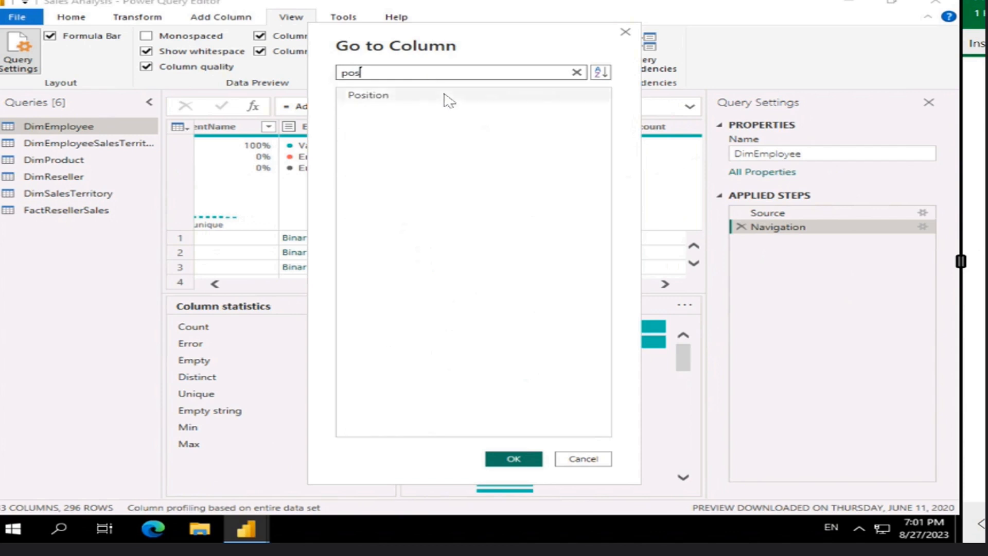
pyautogui.click(443, 98)
pyautogui.click(533, 460)
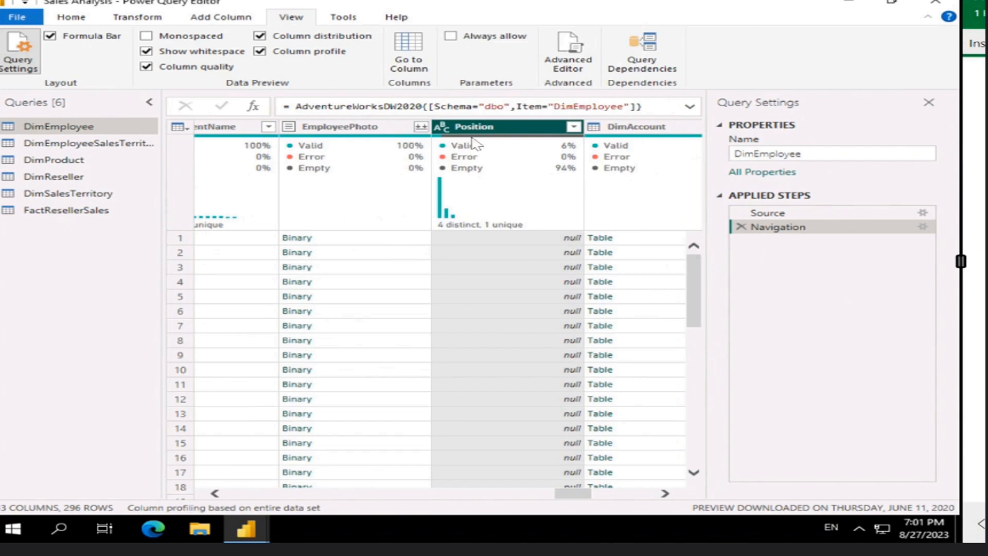
pyautogui.moveTo(546, 175)
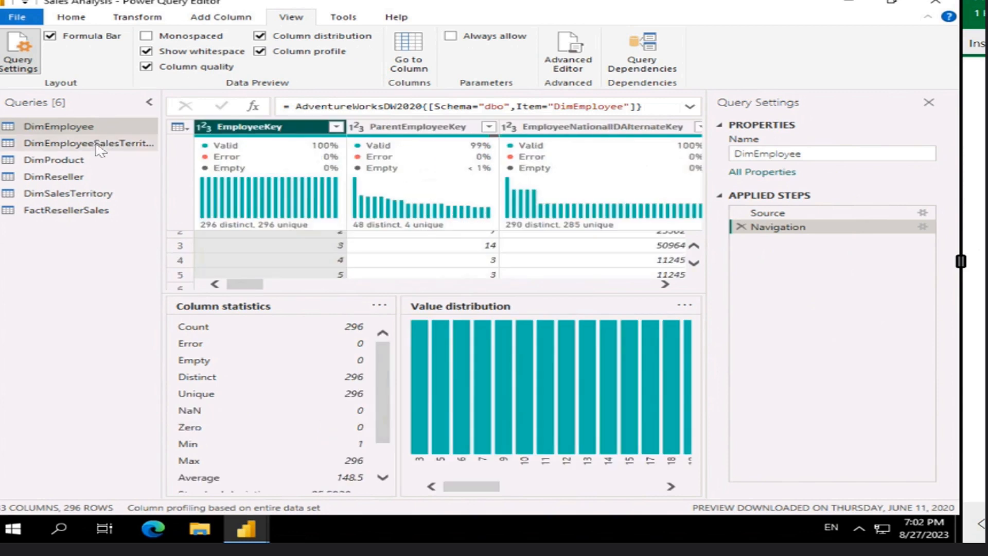
# Open the DimEmployeeSalesTerritory query and dismiss its preview age notice.
pyautogui.click(99, 144)
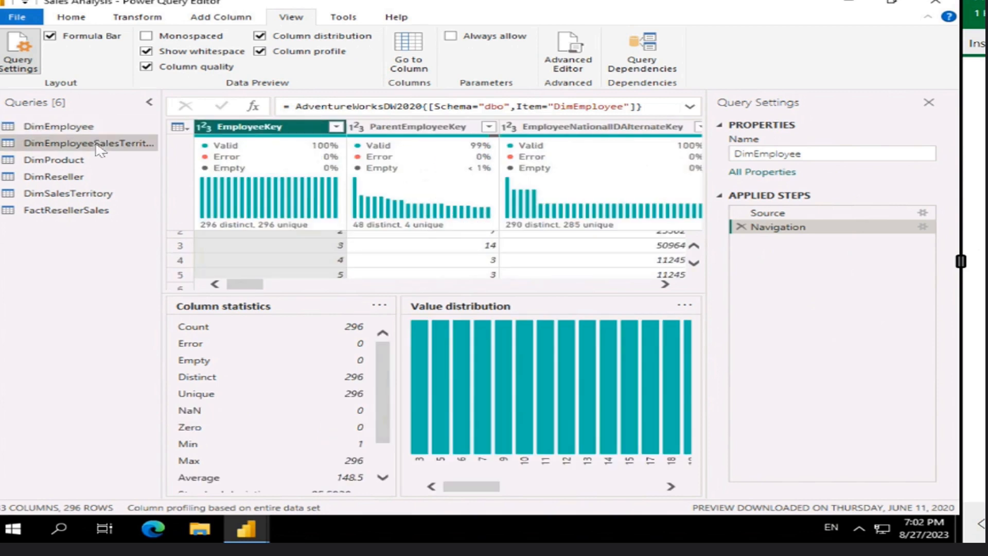
pyautogui.click(693, 99)
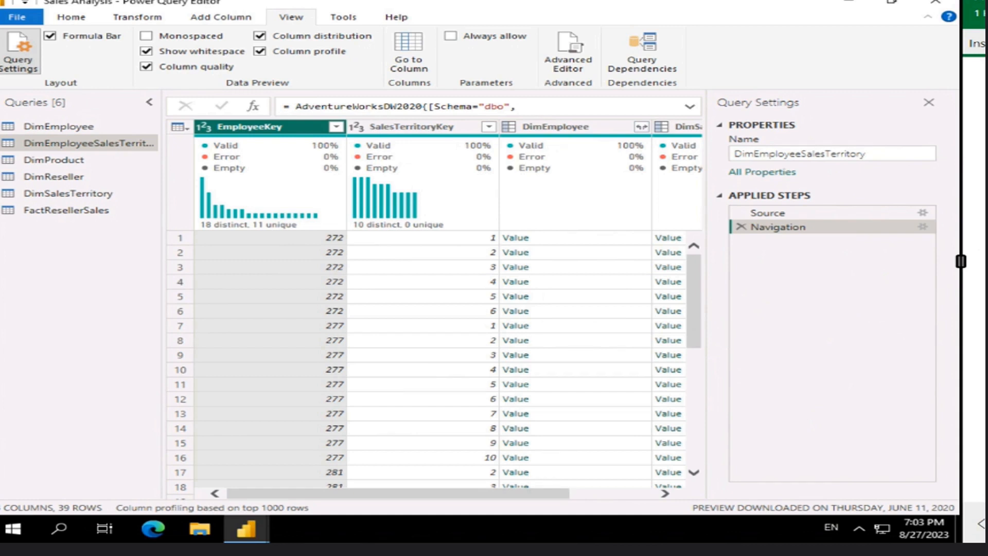
# Open the DimProduct query and look through its columns' quality and distribution up to the DimProductSubcategory relationship column.
pyautogui.click(61, 161)
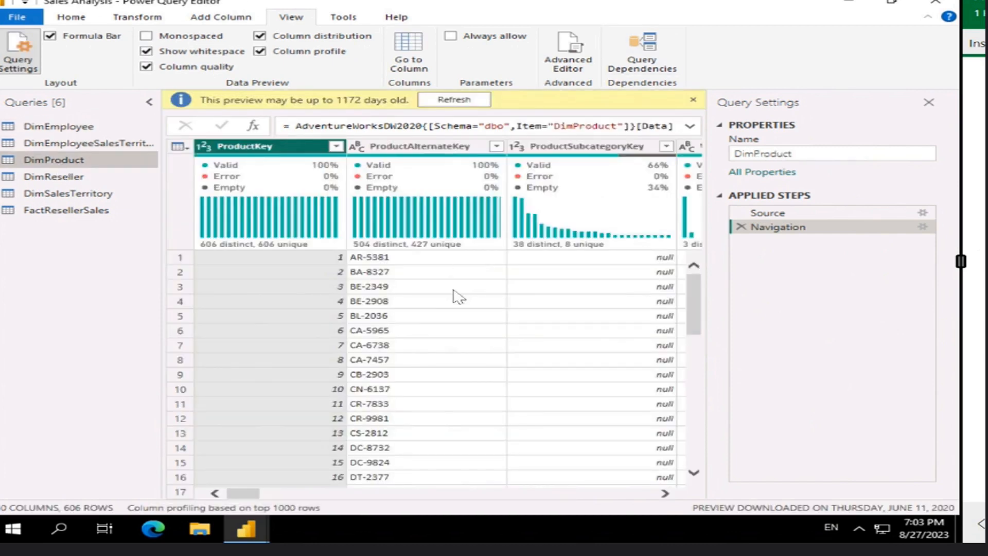
pyautogui.scroll(-2, 445, 327)
pyautogui.scroll(-5, 448, 326)
pyautogui.scroll(7, 444, 331)
pyautogui.moveTo(255, 497); pyautogui.dragTo(307, 495)
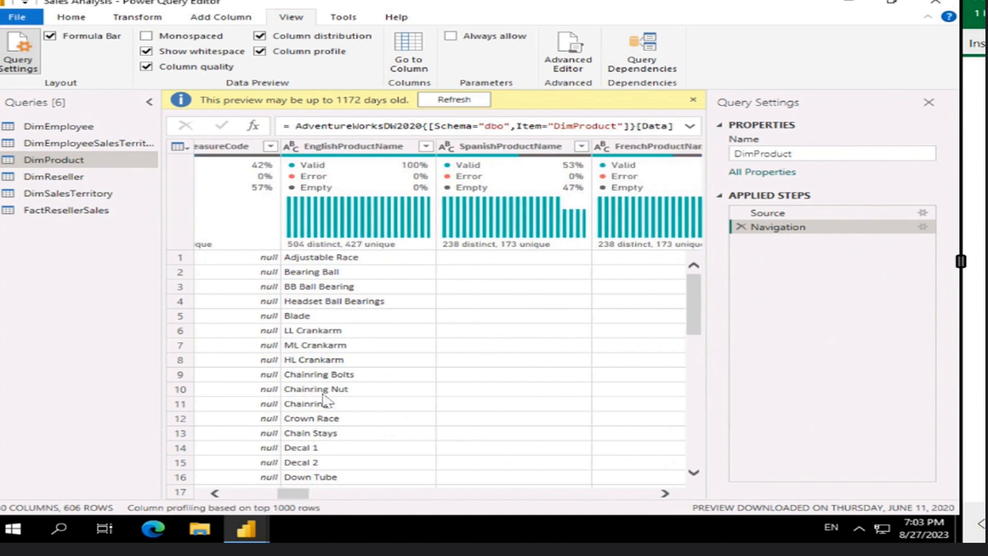
pyautogui.moveTo(308, 494); pyautogui.dragTo(353, 499)
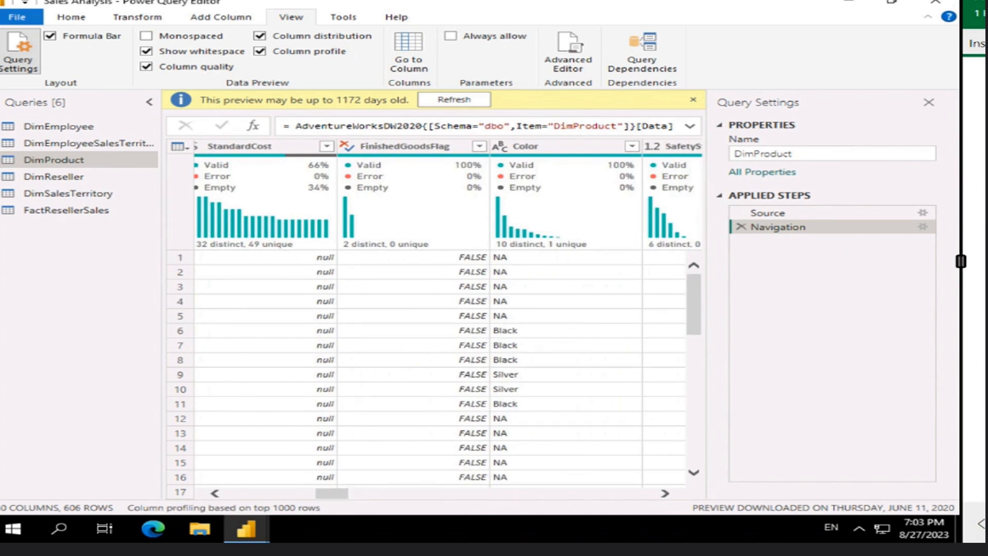
pyautogui.moveTo(319, 493); pyautogui.dragTo(620, 495)
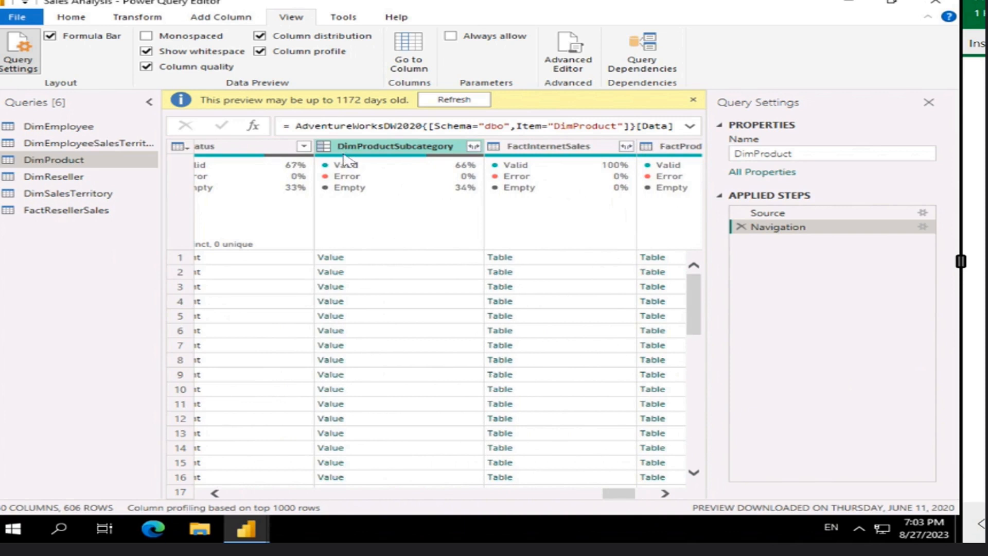
# Preview the linked records in the first two rows of the DimProductSubcategory column and check the neighbouring Status column.
pyautogui.click(423, 260)
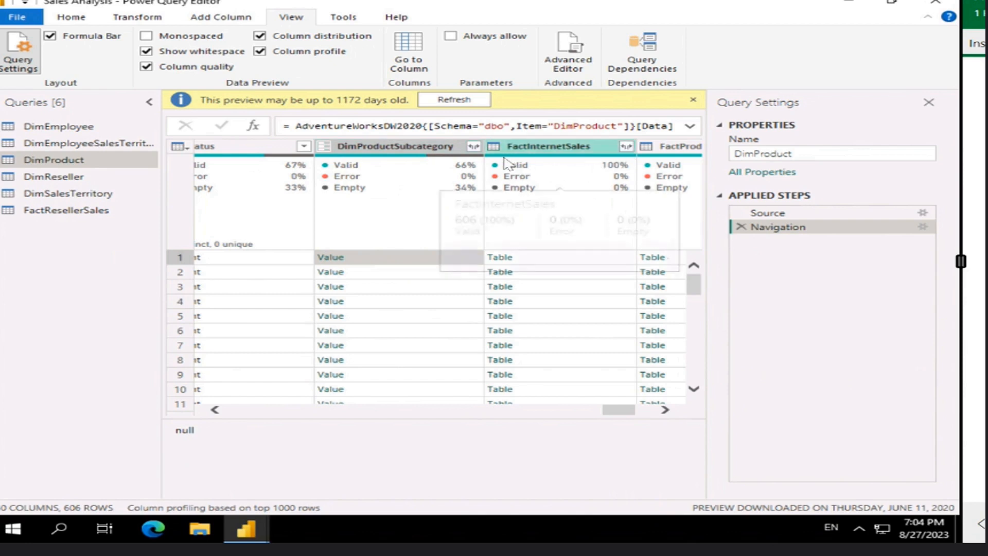
pyautogui.moveTo(621, 411)
pyautogui.mouseDown()
pyautogui.moveTo(647, 413)
pyautogui.moveTo(609, 414)
pyautogui.mouseUp()
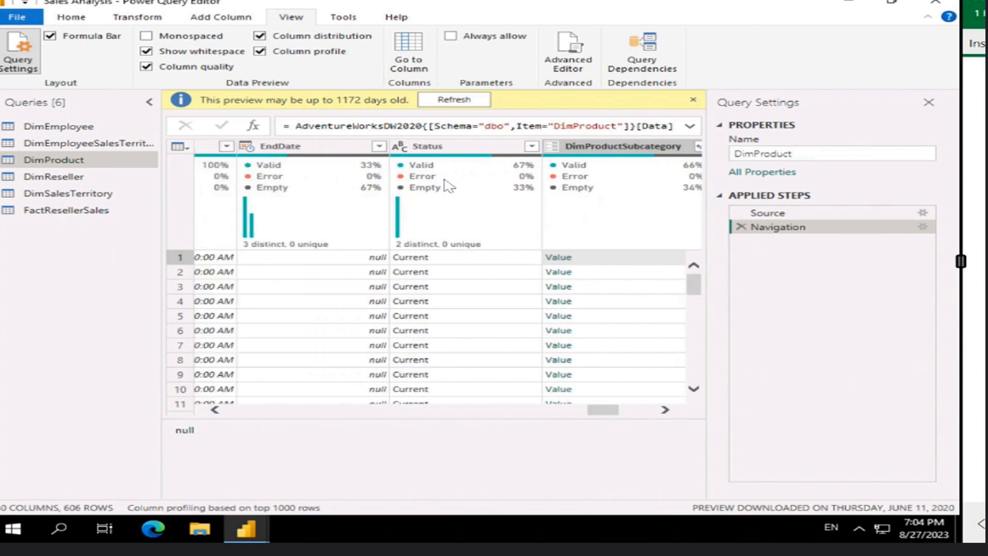
pyautogui.click(588, 277)
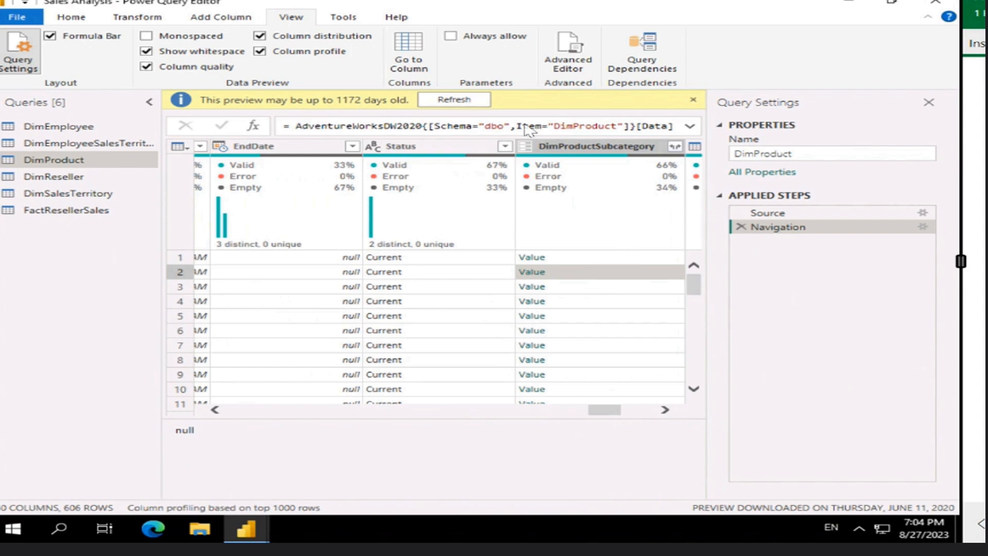
# Open the DimReseller query and look through its rows and its columns' quality and distribution.
pyautogui.click(64, 181)
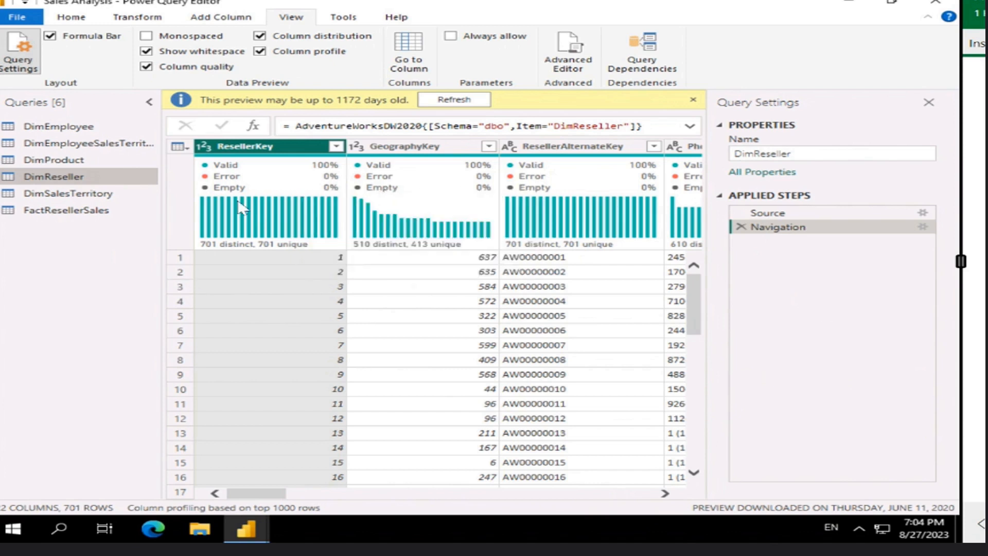
pyautogui.moveTo(233, 214)
pyautogui.moveTo(260, 493); pyautogui.dragTo(344, 503)
pyautogui.scroll(-11, 401, 329)
pyautogui.scroll(-9, 407, 333)
pyautogui.scroll(20, 653, 320)
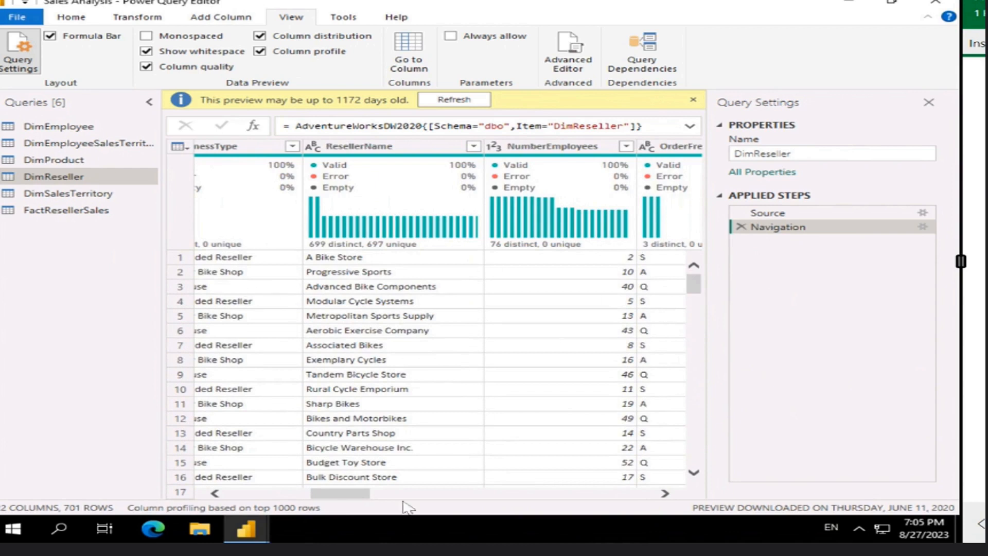
# Examine the BusinessType column's statistics and value distribution in DimReseller.
pyautogui.moveTo(343, 499)
pyautogui.mouseDown()
pyautogui.moveTo(455, 494)
pyautogui.moveTo(243, 492)
pyautogui.moveTo(330, 491)
pyautogui.mouseUp()
pyautogui.click(460, 145)
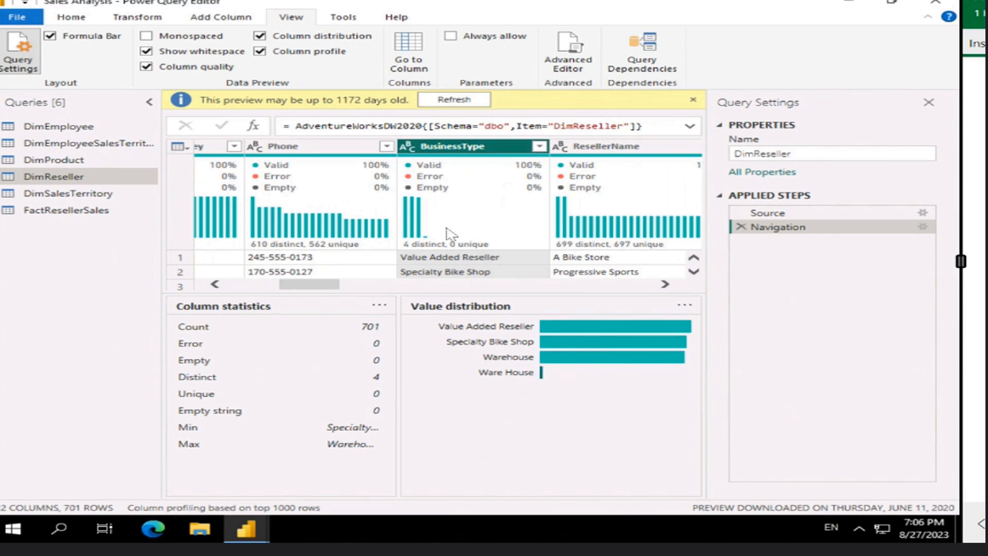
pyautogui.moveTo(435, 213)
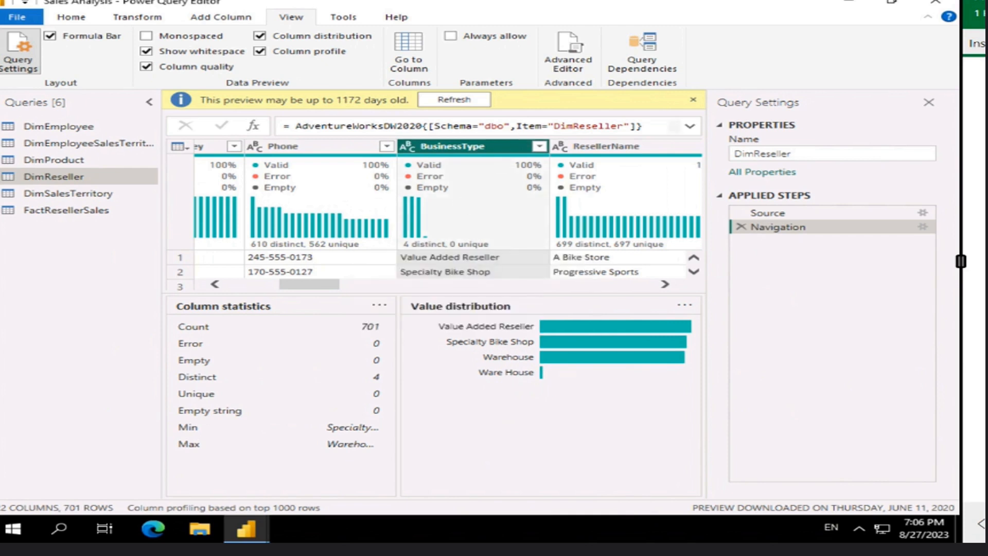
# Filter the BusinessType column to keep only the Ware House rows.
pyautogui.click(540, 147)
pyautogui.click(540, 147)
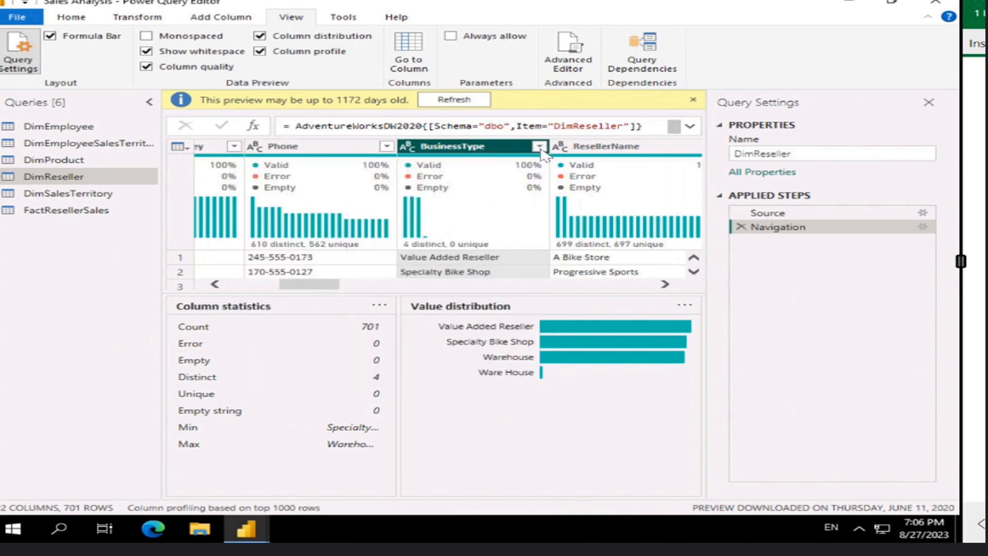
pyautogui.click(540, 147)
pyautogui.click(308, 292)
pyautogui.click(313, 334)
pyautogui.click(452, 373)
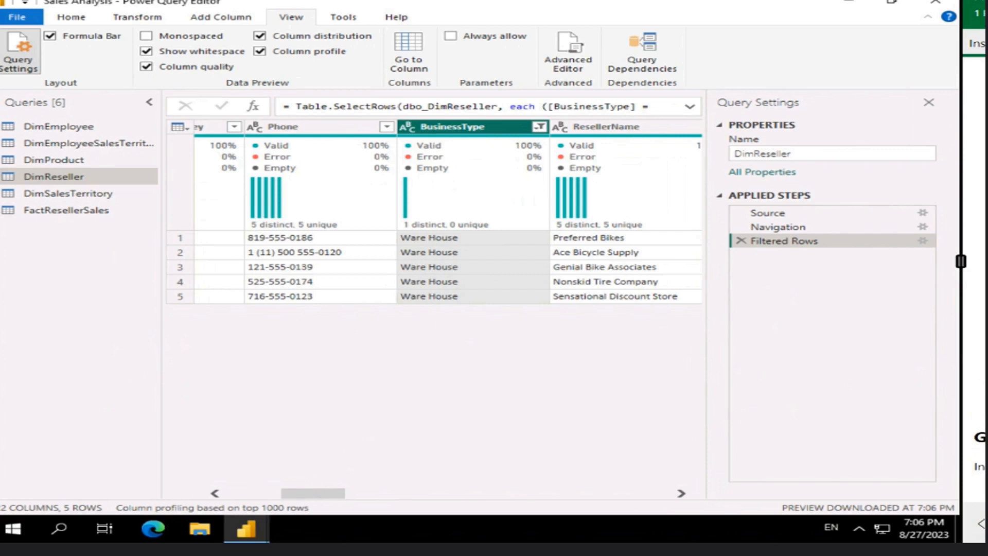
# Open the DimSalesTerritory query and review its columns from SalesTerritoryKey through the FactResellerSales relationship column.
pyautogui.click(85, 195)
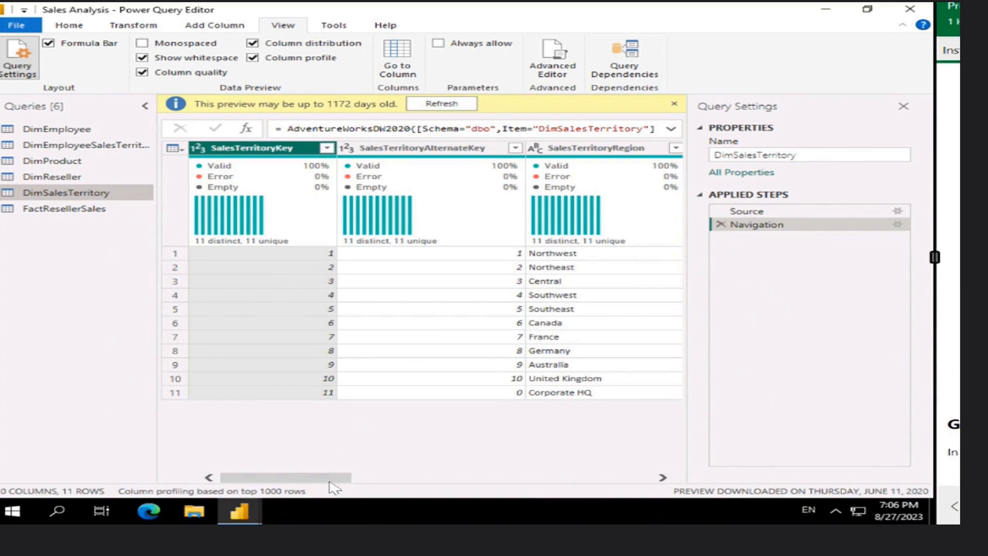
pyautogui.moveTo(344, 479); pyautogui.dragTo(558, 460)
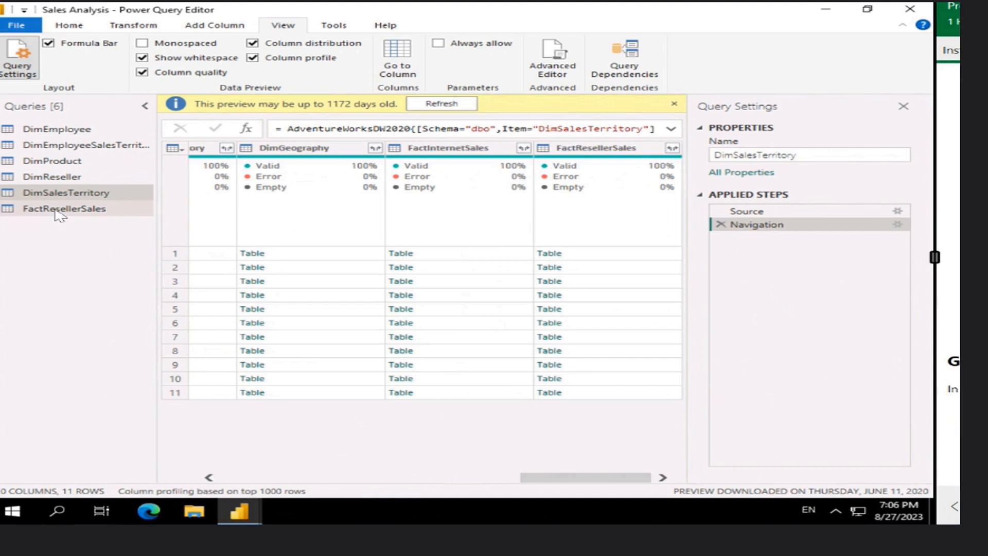
pyautogui.moveTo(555, 477); pyautogui.dragTo(243, 476)
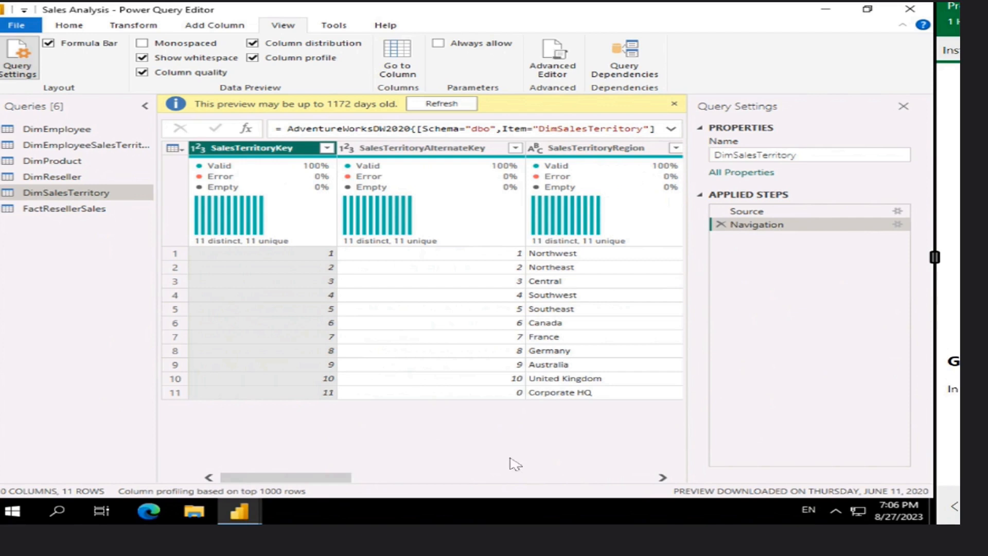
# Open the FactResellerSales query and look through its columns as far as TotalProductCost and SalesAmount.
pyautogui.click(47, 220)
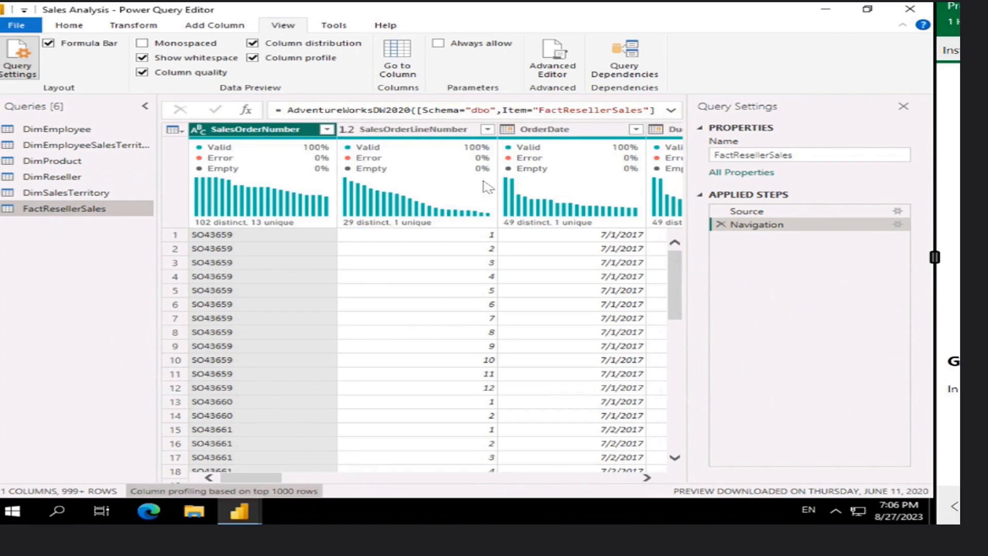
pyautogui.moveTo(235, 480); pyautogui.dragTo(293, 475)
pyautogui.moveTo(310, 477); pyautogui.dragTo(465, 476)
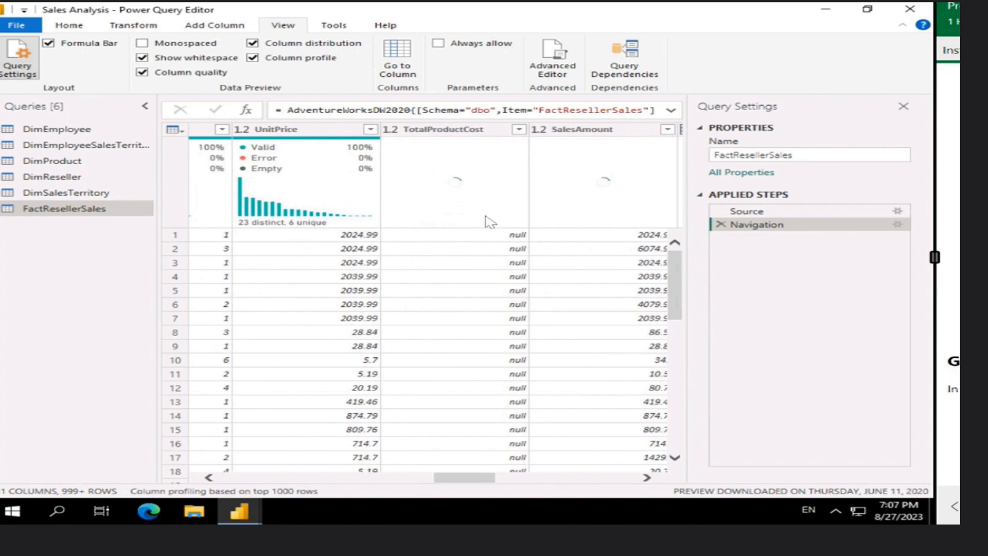
# Examine the TotalProductCost column's quality, statistics and value distribution.
pyautogui.click(479, 135)
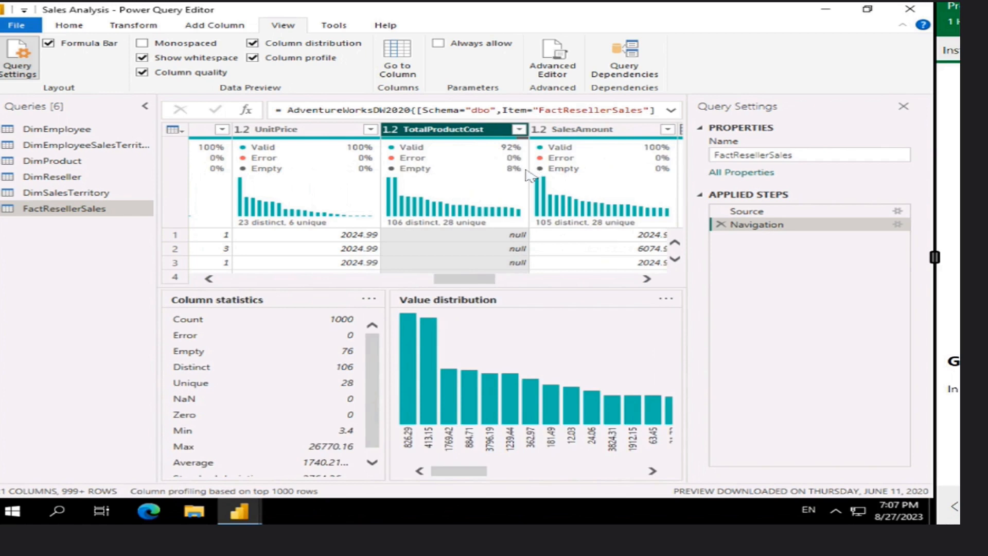
pyautogui.moveTo(422, 177)
pyautogui.moveTo(423, 145)
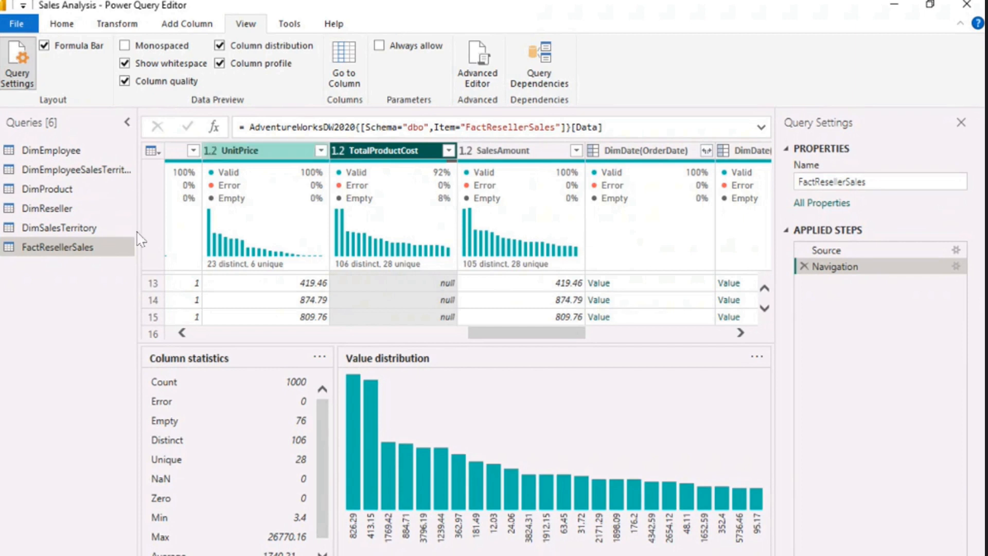
# Remove the Filtered Rows step from the DimReseller query.
pyautogui.click(81, 212)
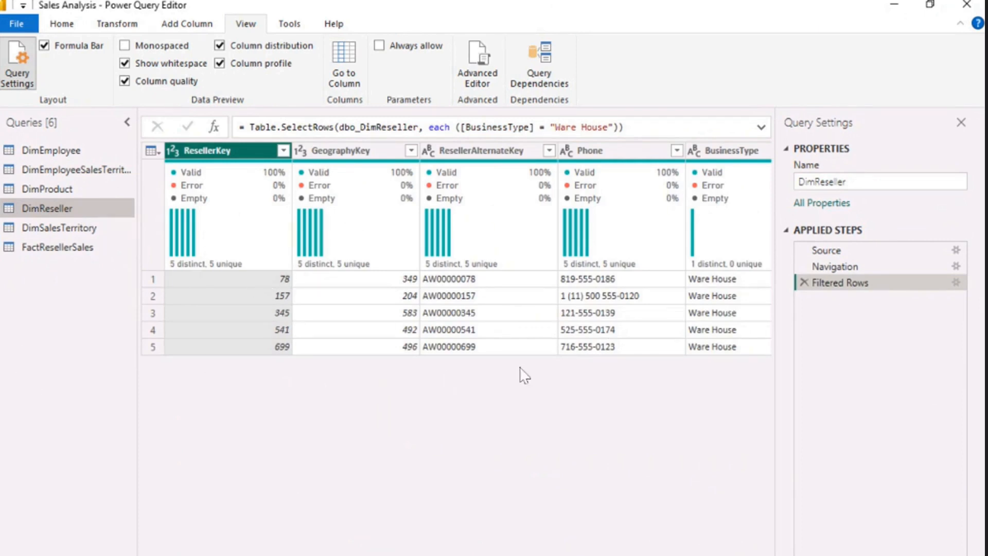
pyautogui.click(804, 283)
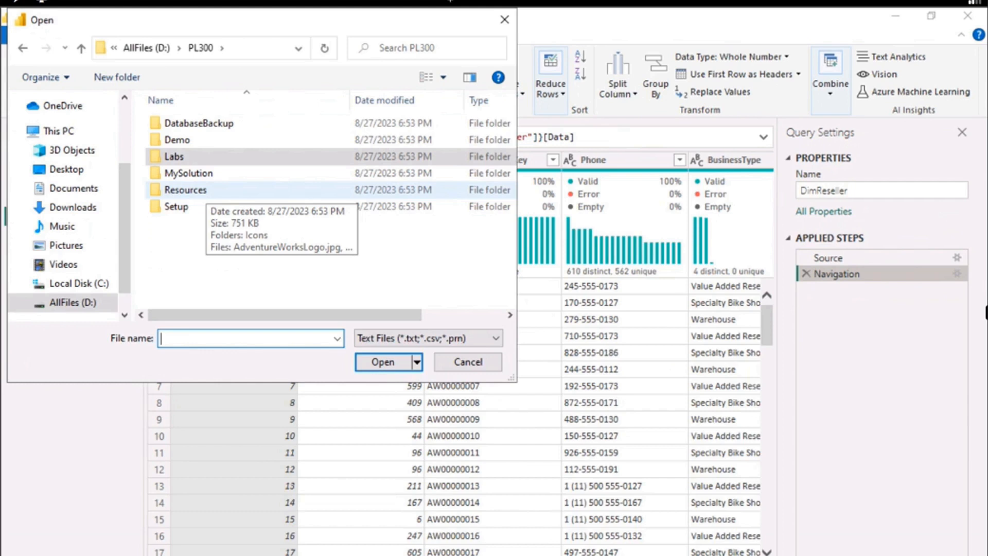
# Import ResellerSalesTargets.csv from the PL300 Resources folder as a new query after reviewing its data preview.
pyautogui.doubleClick(209, 191)
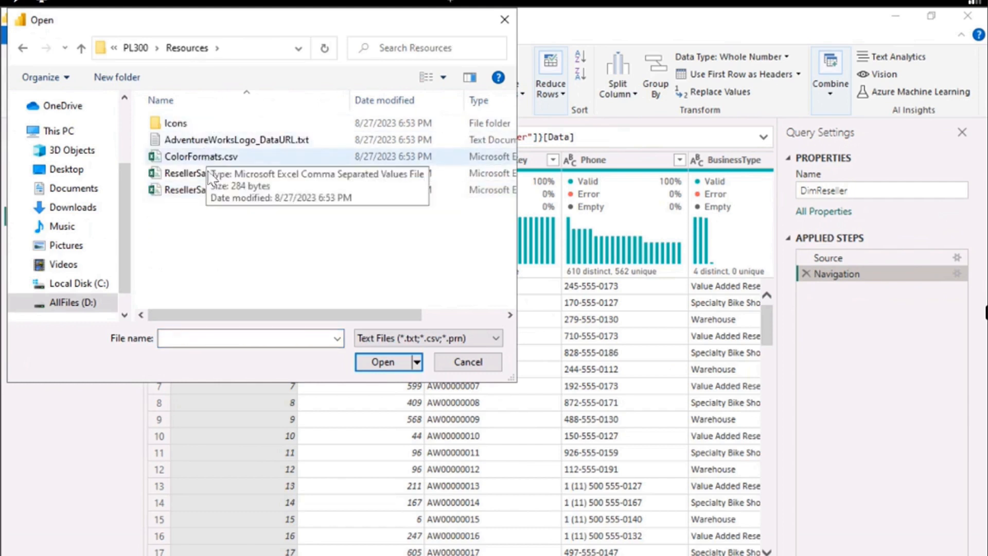
pyautogui.click(192, 191)
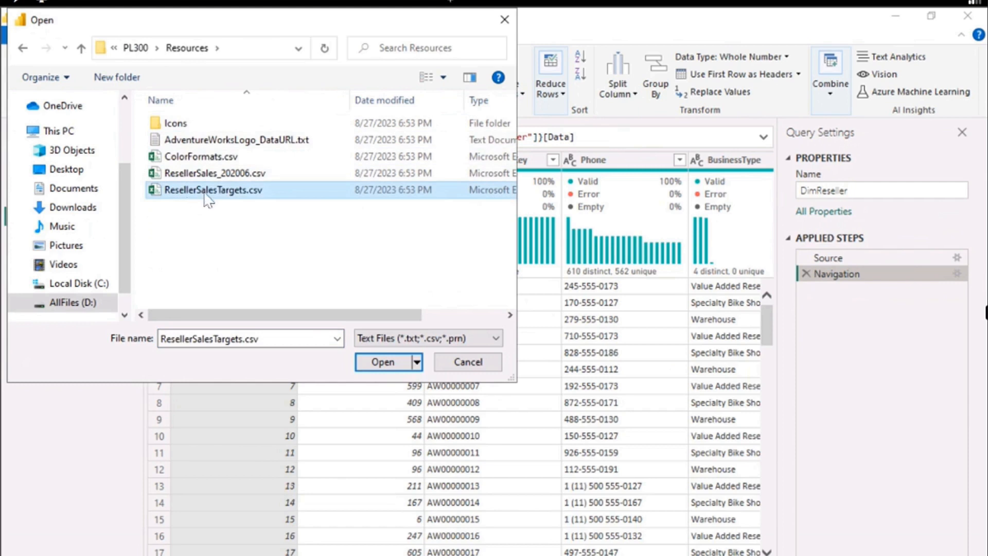
pyautogui.click(367, 366)
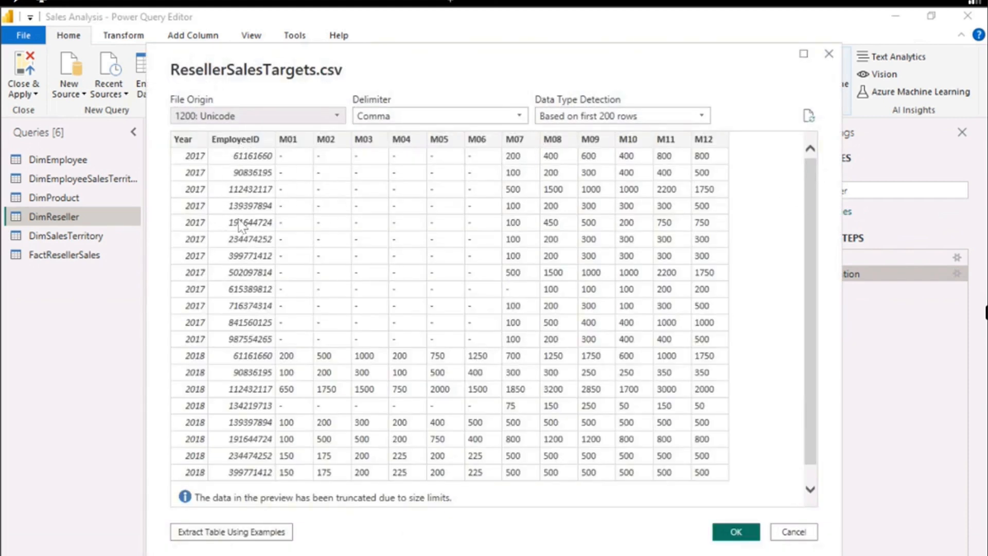
pyautogui.scroll(-1, 230, 191)
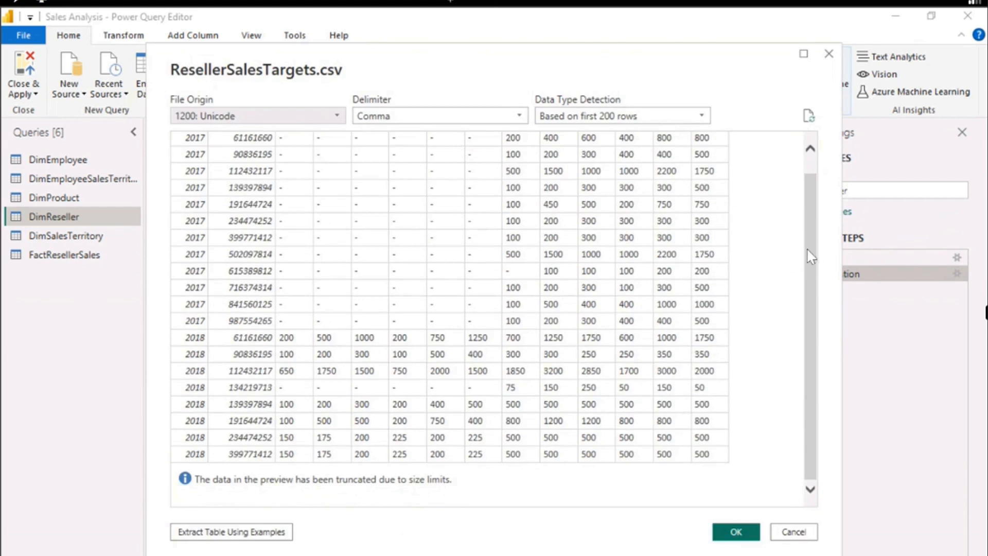
pyautogui.scroll(1, 807, 248)
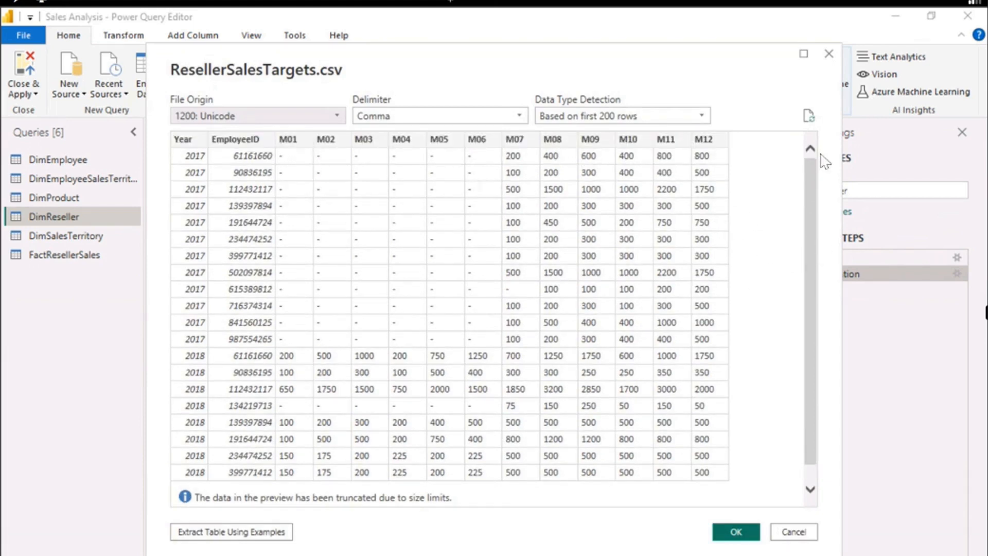
pyautogui.scroll(-1, 592, 313)
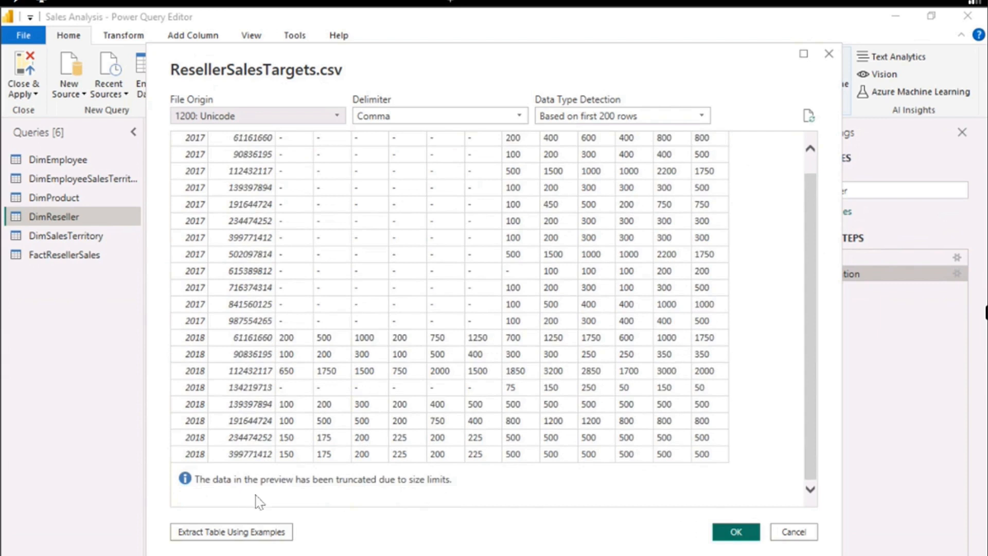
pyautogui.click(736, 532)
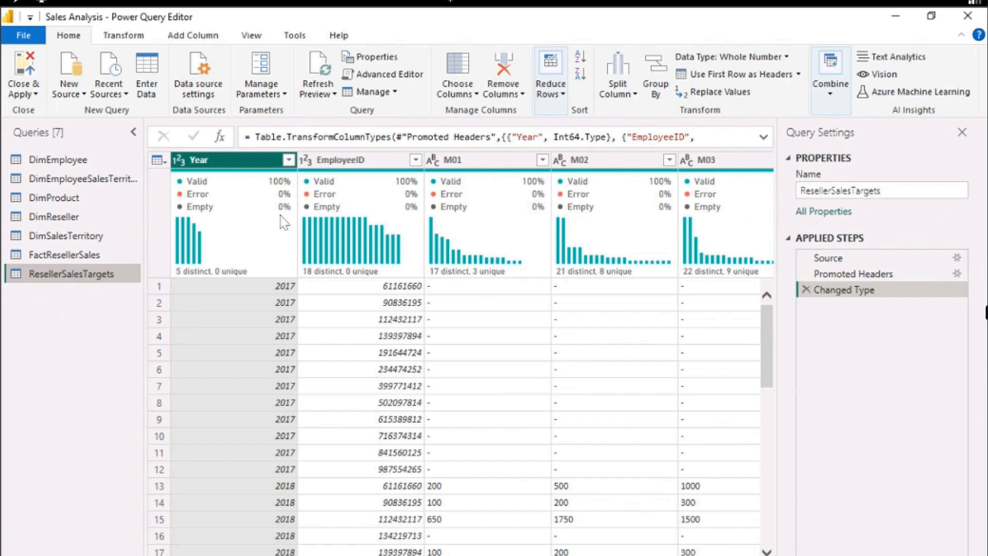
# Look through the ResellerSalesTargets columns from Year and EmployeeID to the monthly targets M01 to M12.
pyautogui.hscroll(1, 463, 355)
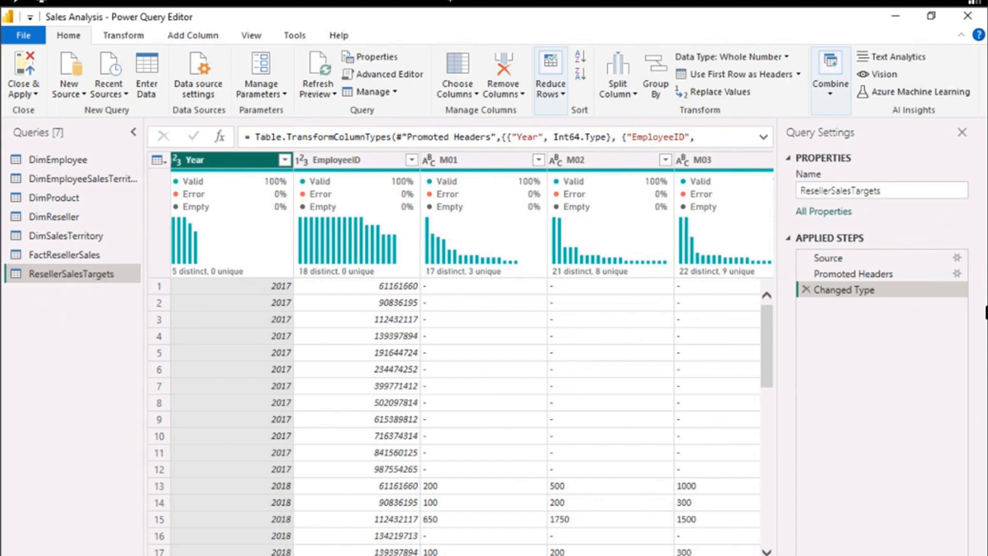
pyautogui.hscroll(-1, 245, 493)
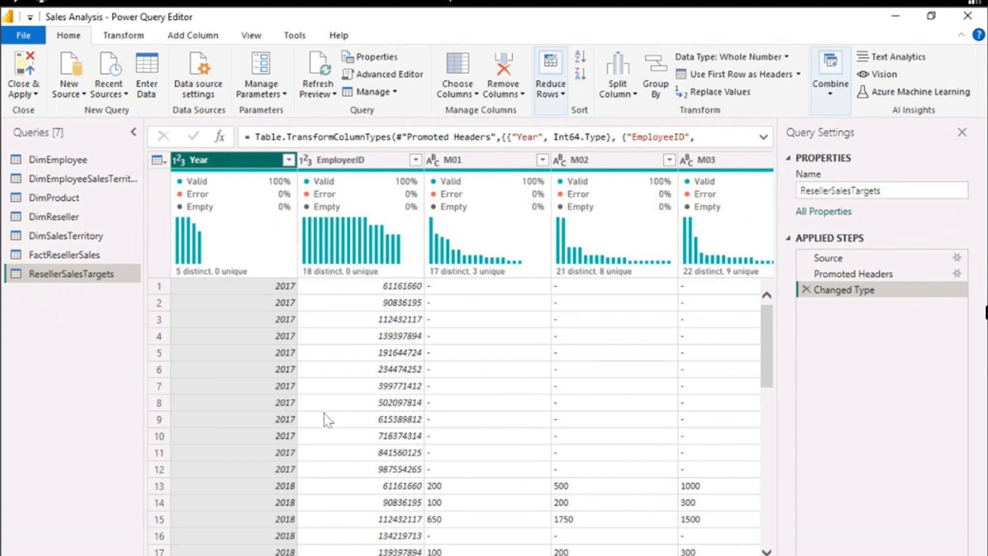
pyautogui.hscroll(3, 463, 355)
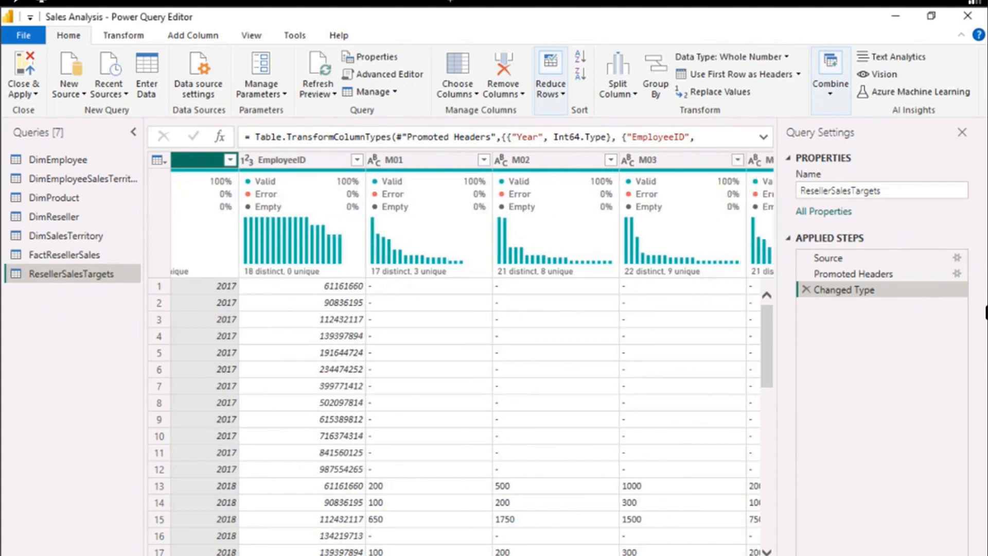
pyautogui.hscroll(15, 463, 355)
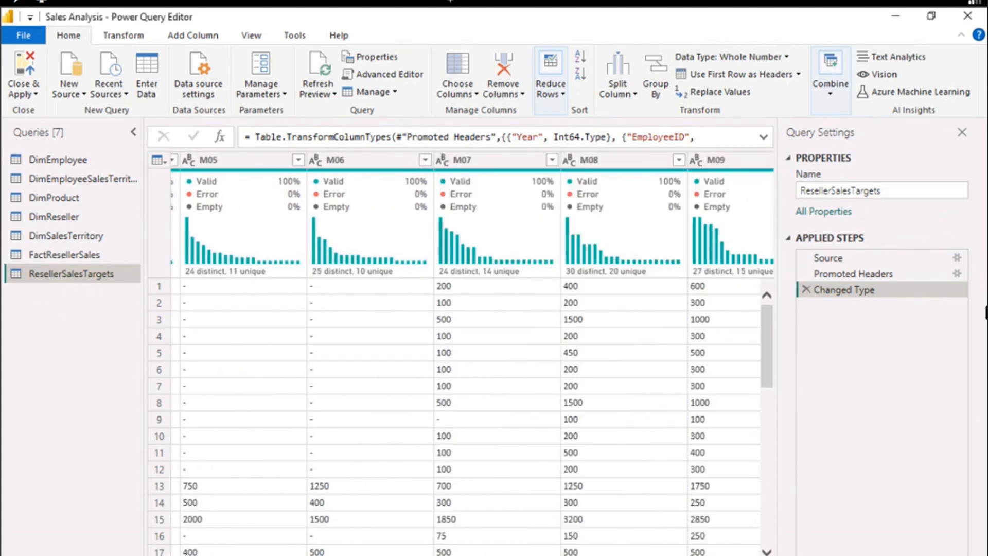
pyautogui.hscroll(10, 472, 355)
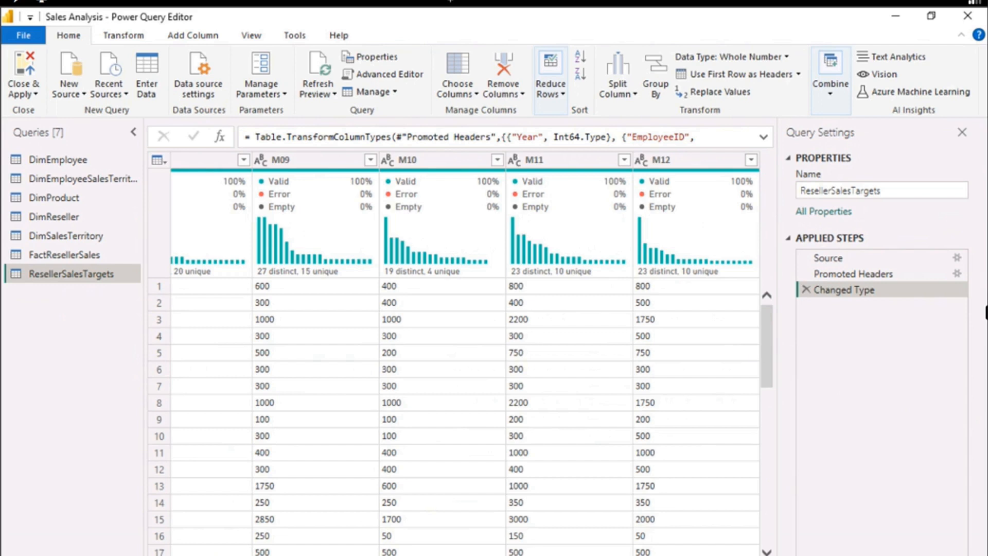
pyautogui.hscroll(-10, 472, 354)
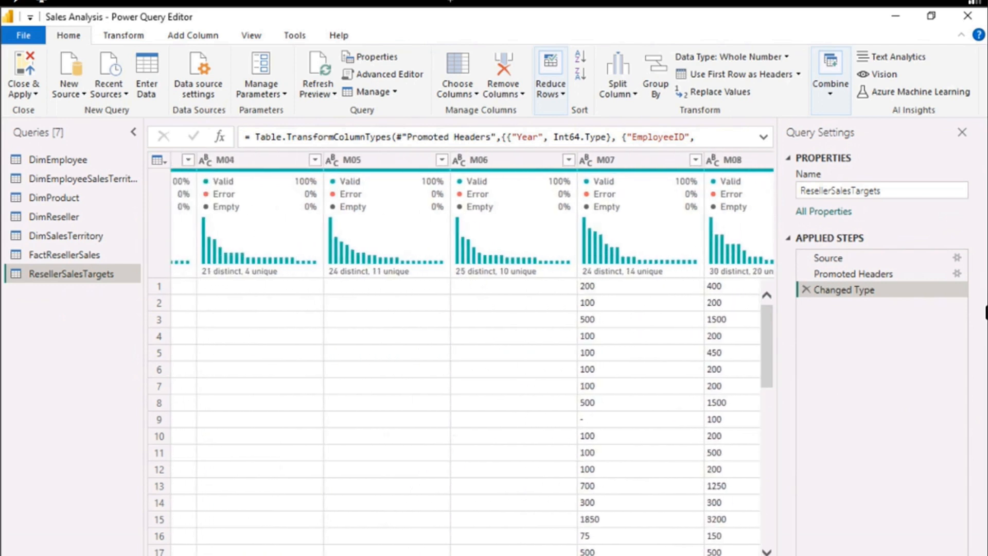
# Examine the ResellerSalesTargets monthly target columns M01 and M02, checking their values, quality, distribution and available data types.
pyautogui.hscroll(-5, 486, 289)
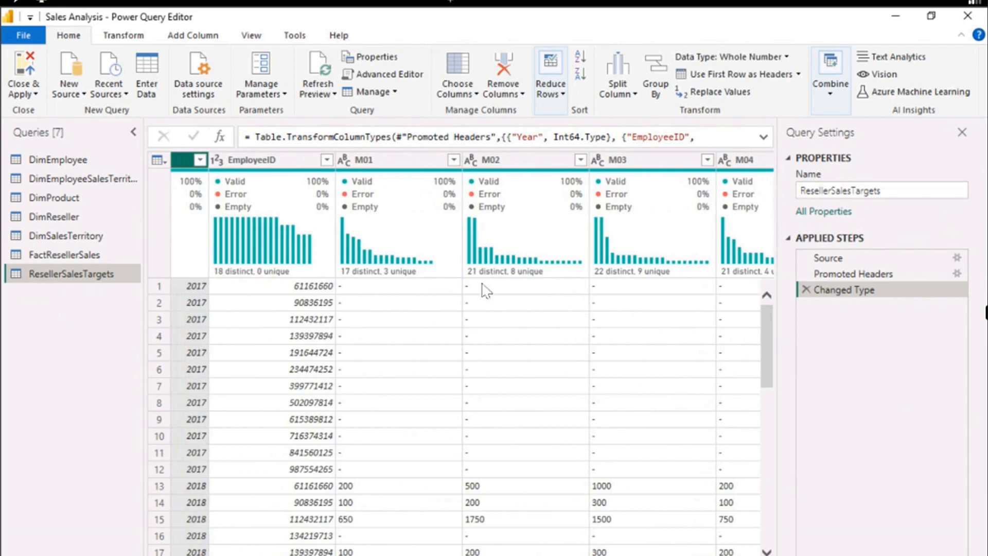
pyautogui.moveTo(517, 216)
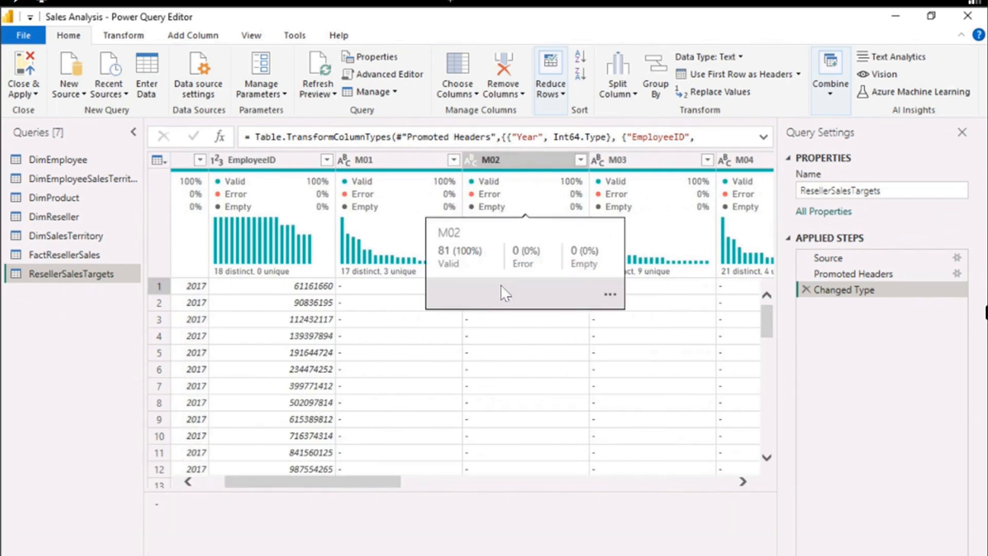
pyautogui.scroll(-5, 508, 346)
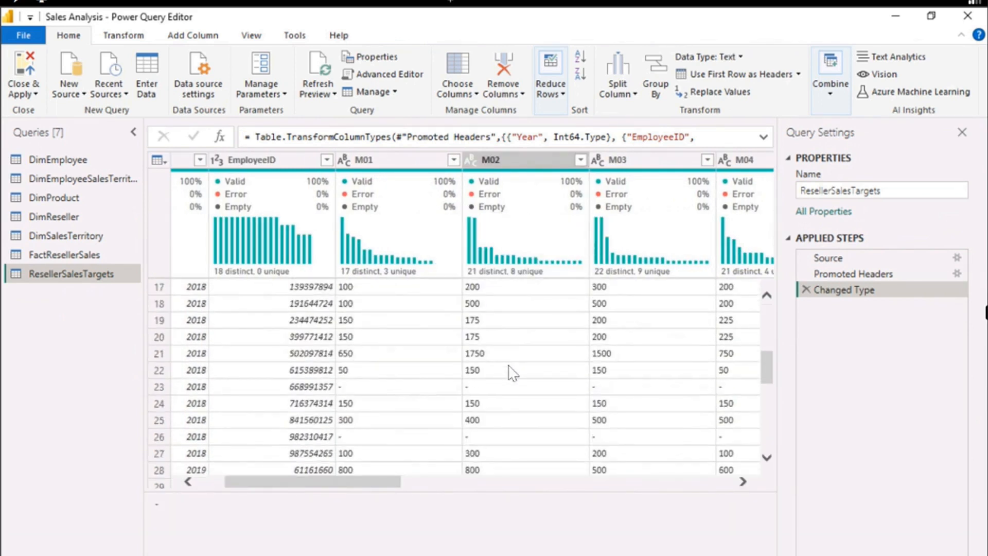
pyautogui.scroll(5, 512, 366)
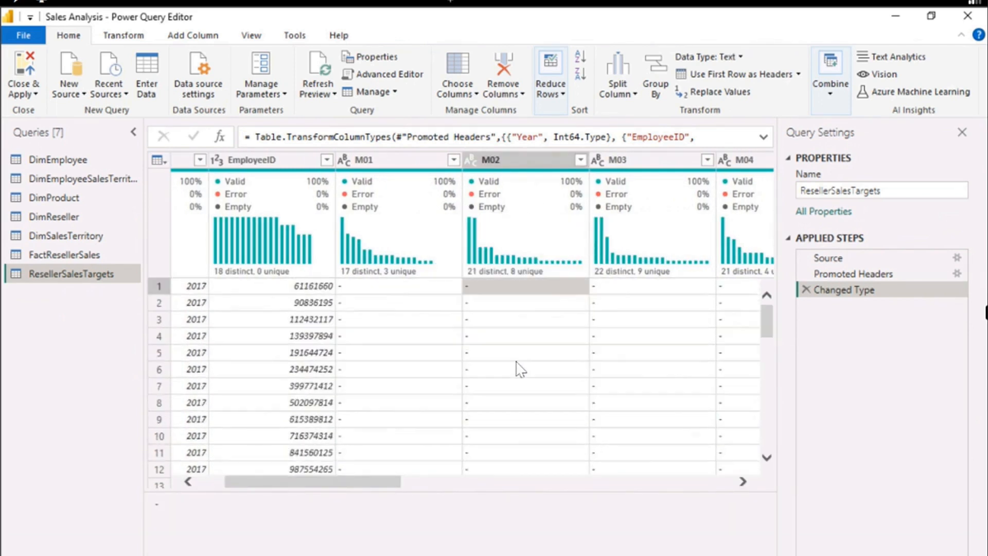
pyautogui.click(343, 161)
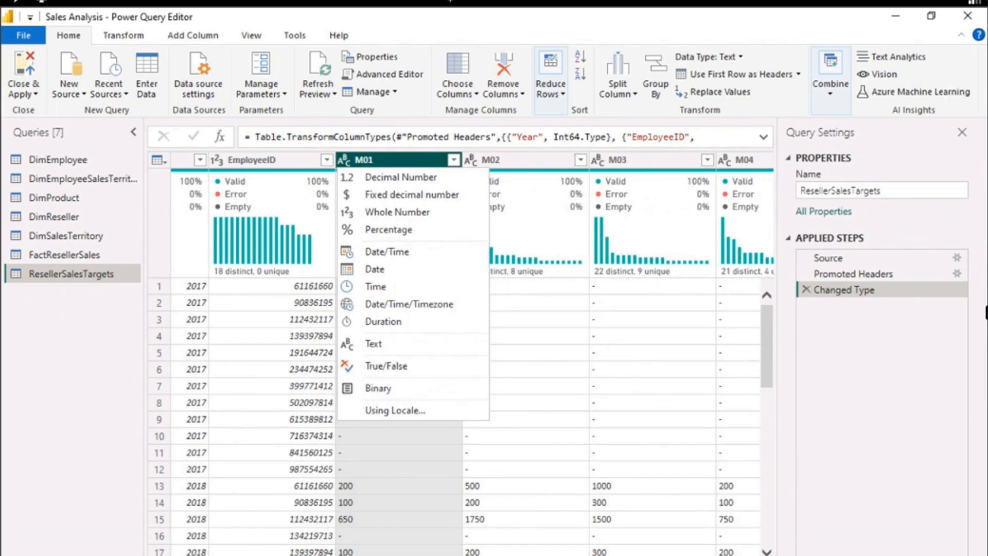
pyautogui.click(487, 161)
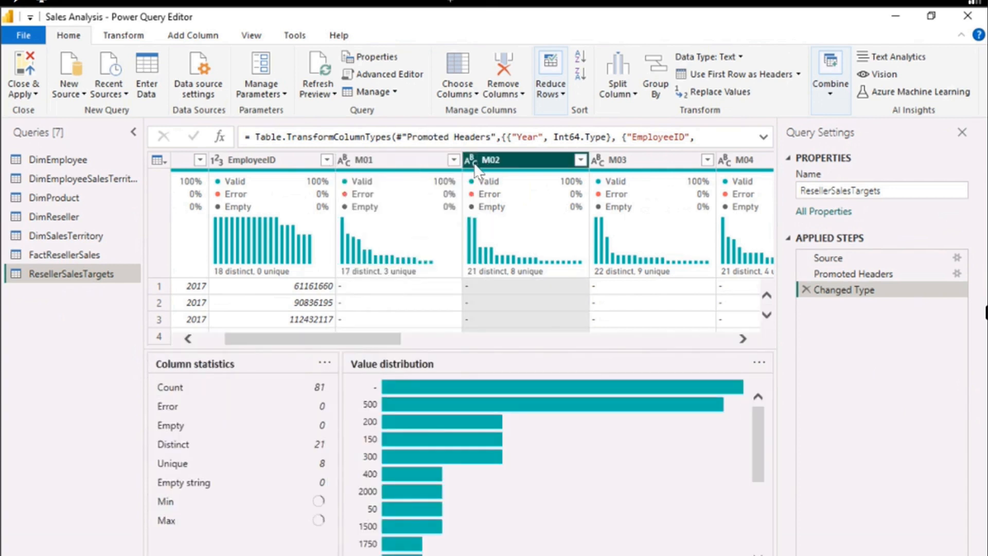
pyautogui.click(472, 162)
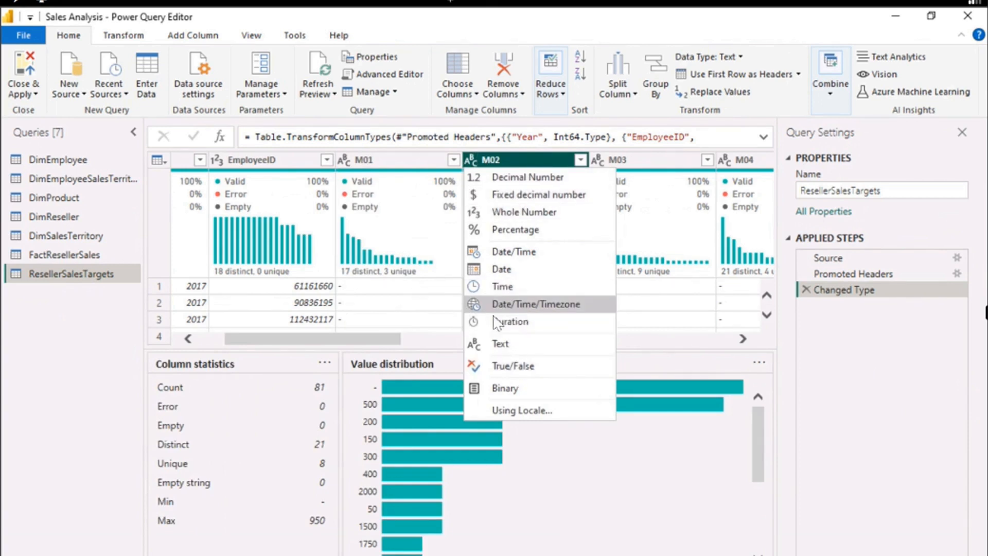
pyautogui.click(363, 352)
pyautogui.moveTo(363, 340); pyautogui.dragTo(326, 344)
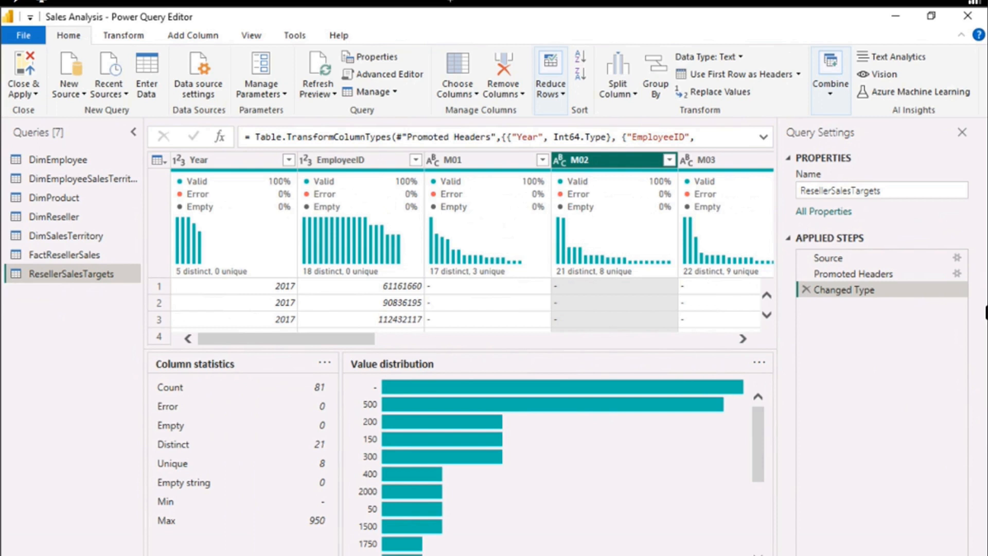
# Import ColorFormats.csv from the PL300 Resources folder as a new query, keeping the comma delimiter and UTF-8 file origin.
pyautogui.click(69, 88)
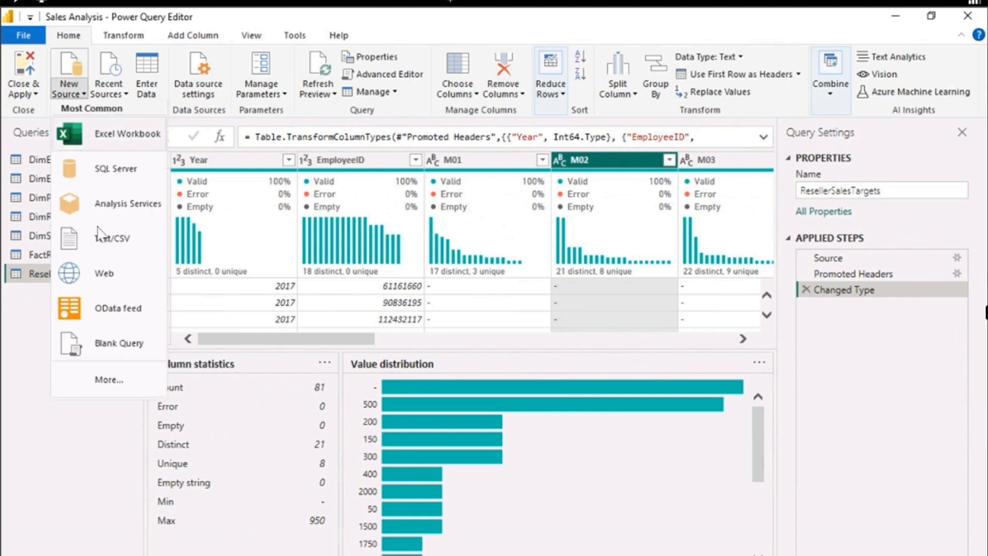
pyautogui.click(100, 234)
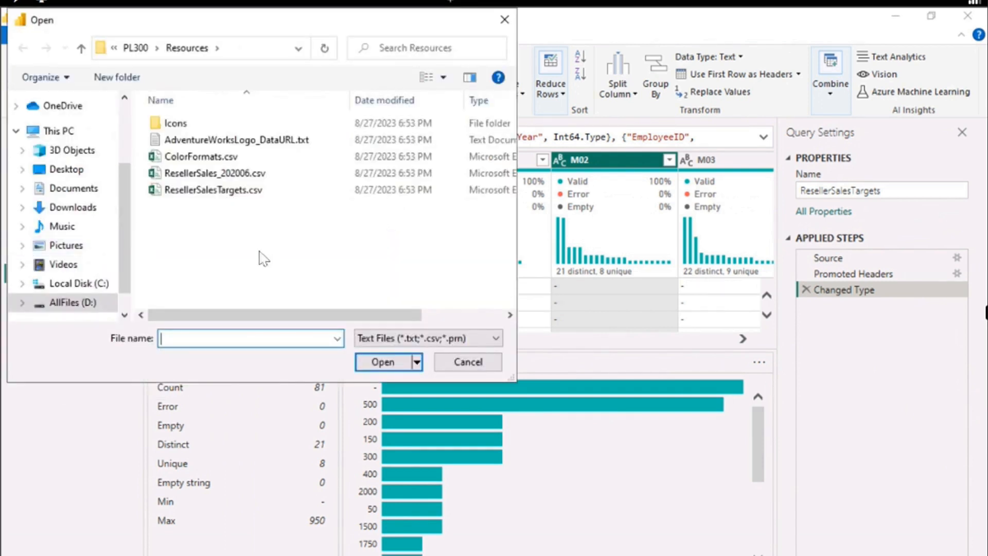
pyautogui.click(207, 158)
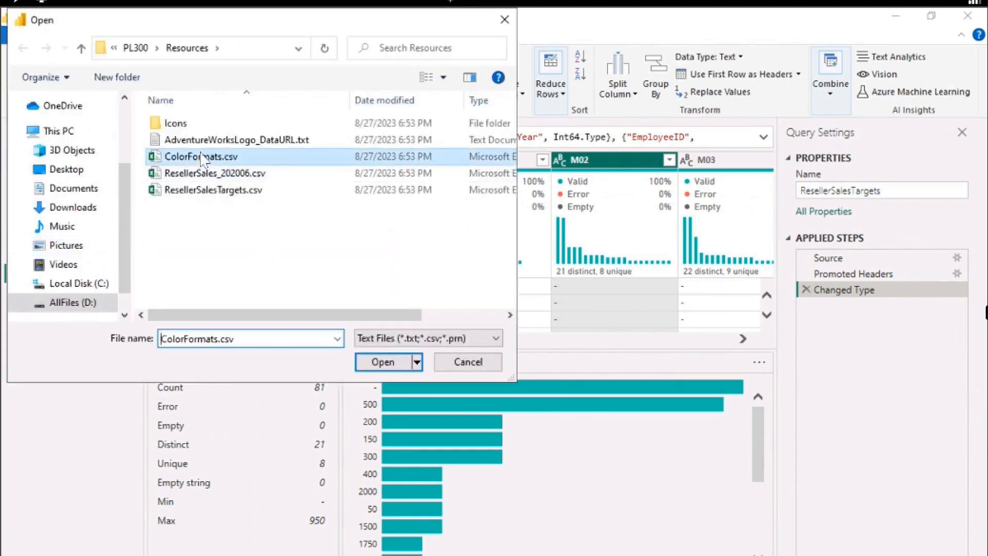
pyautogui.click(401, 365)
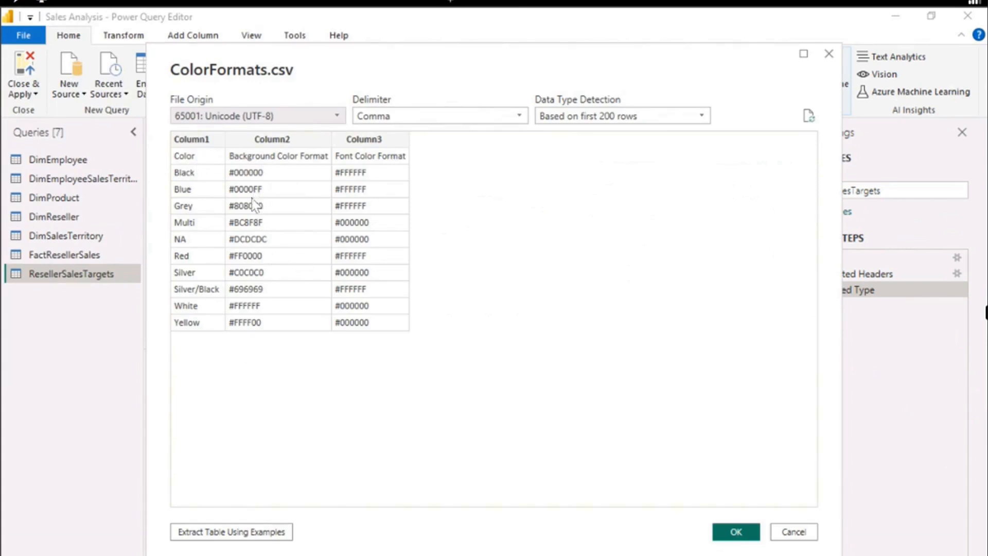
pyautogui.click(734, 538)
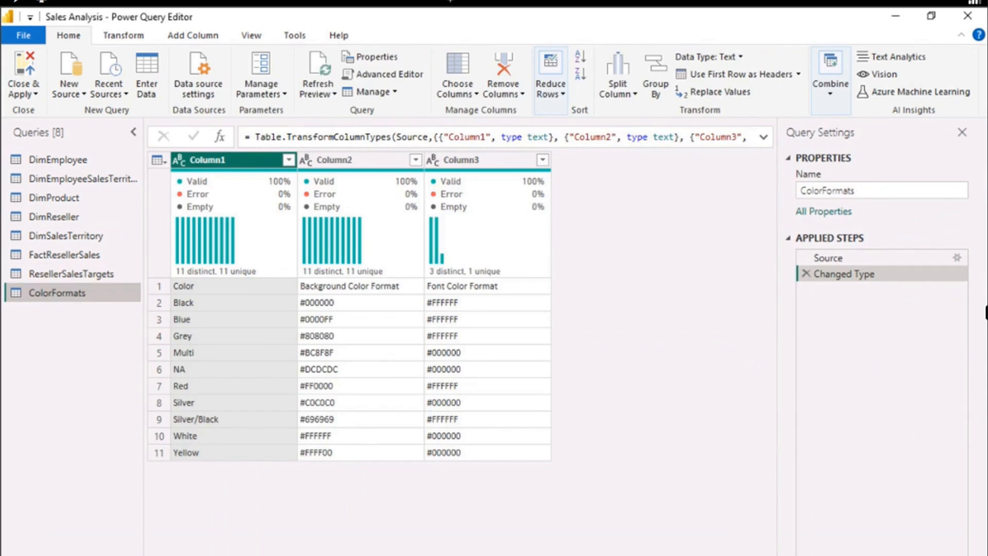
# Review the Source step settings of the ResellerSalesTargets and DimEmployee queries without changing them.
pyautogui.click(82, 276)
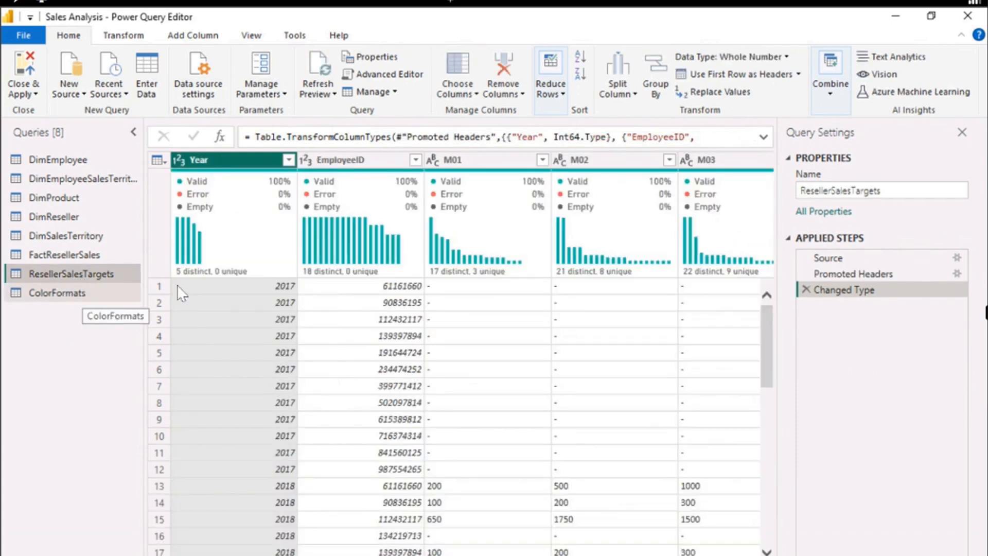
pyautogui.click(960, 261)
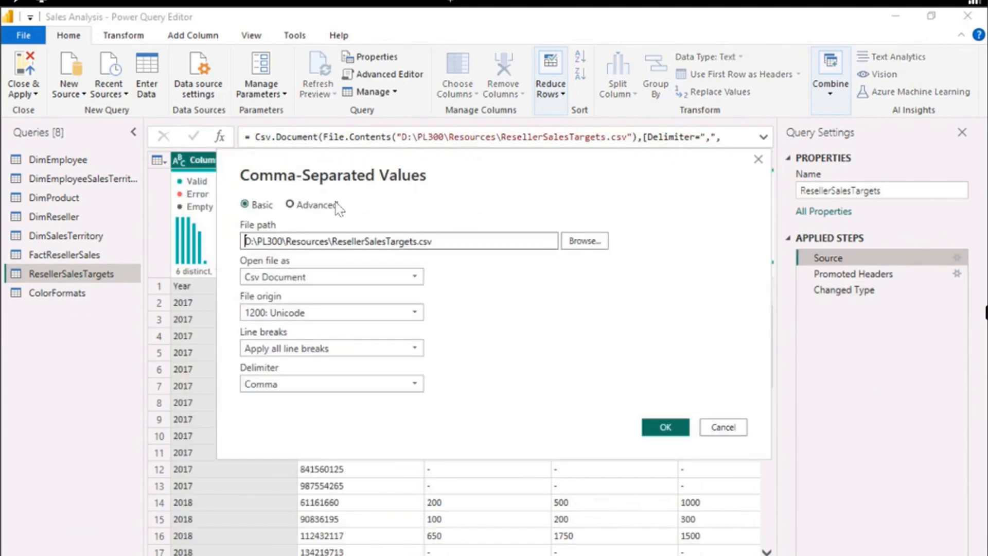
pyautogui.click(723, 427)
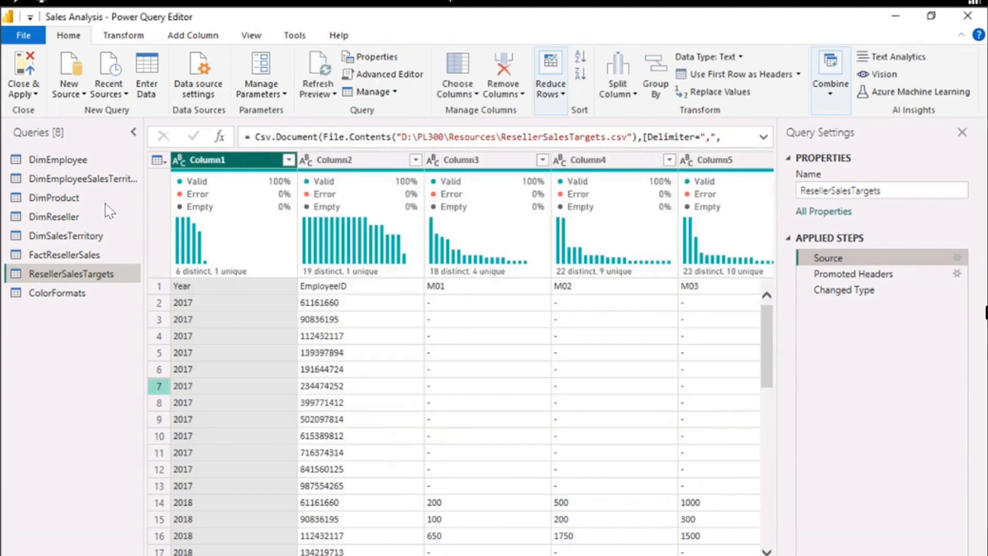
pyautogui.click(71, 164)
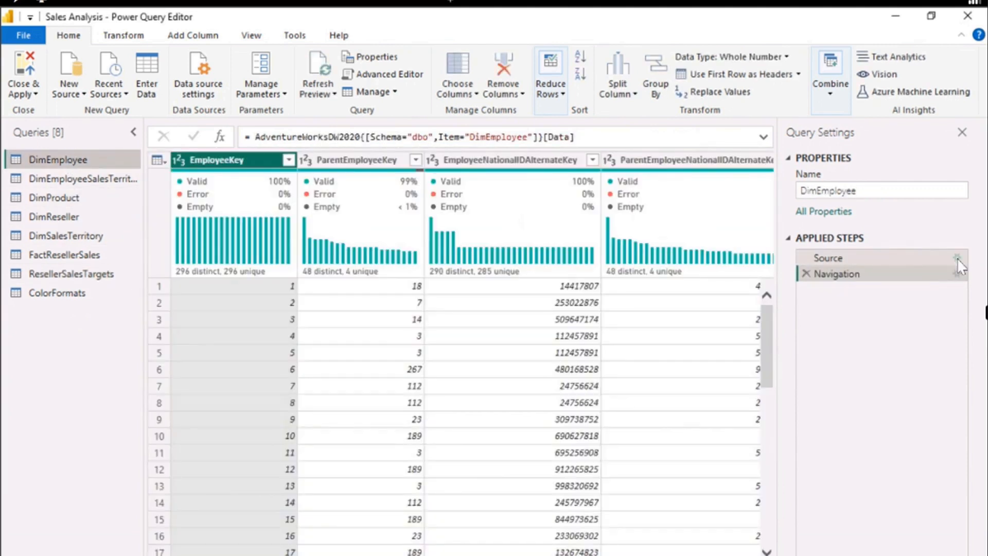
pyautogui.click(957, 258)
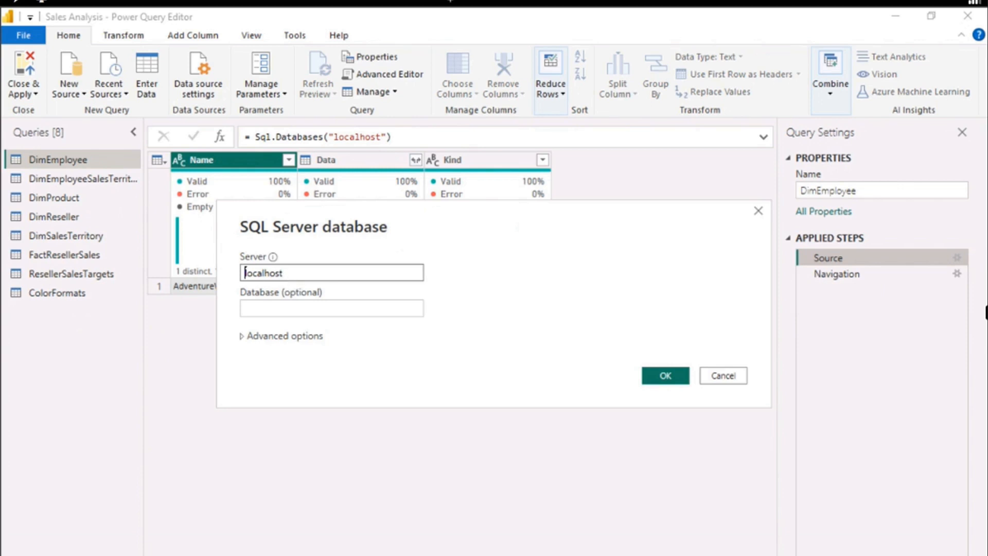
pyautogui.click(725, 375)
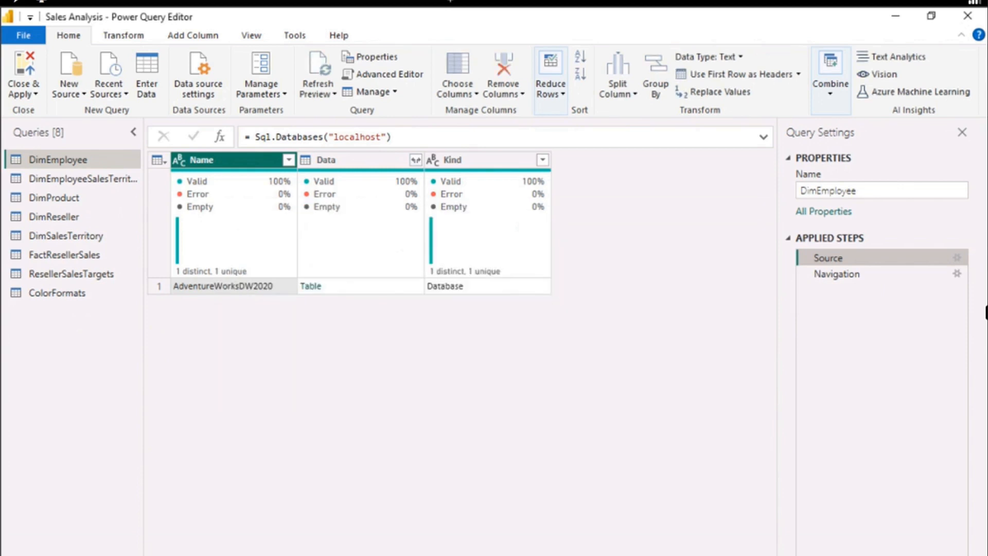
# Return to the ColorFormats query and save the Sales Analysis report, choosing to apply the pending query changes later.
pyautogui.click(57, 293)
pyautogui.click(23, 35)
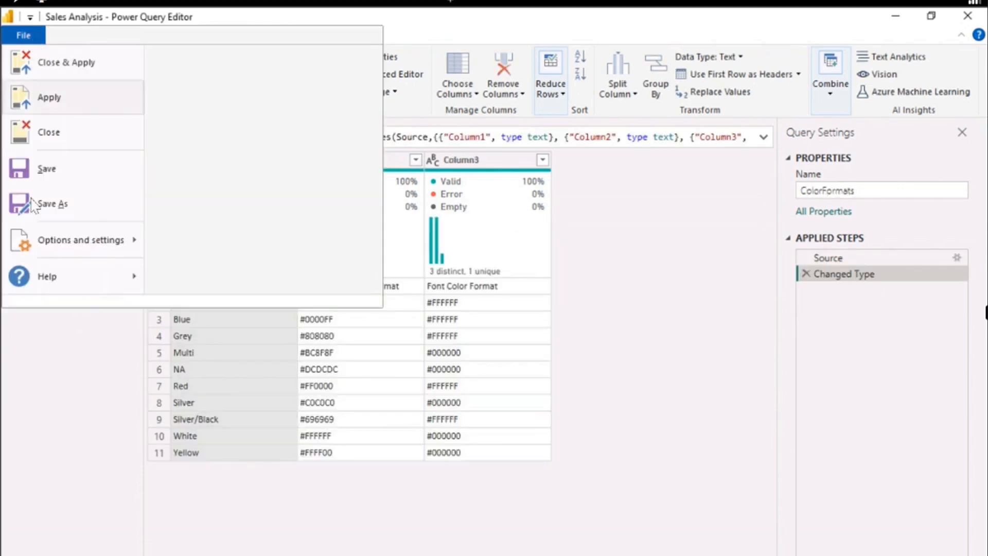
pyautogui.click(39, 175)
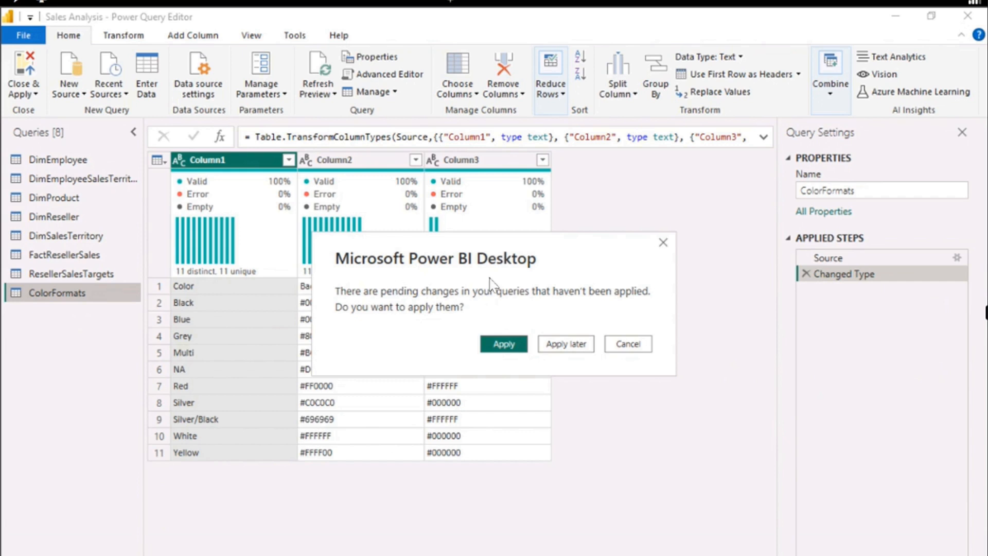
pyautogui.click(575, 348)
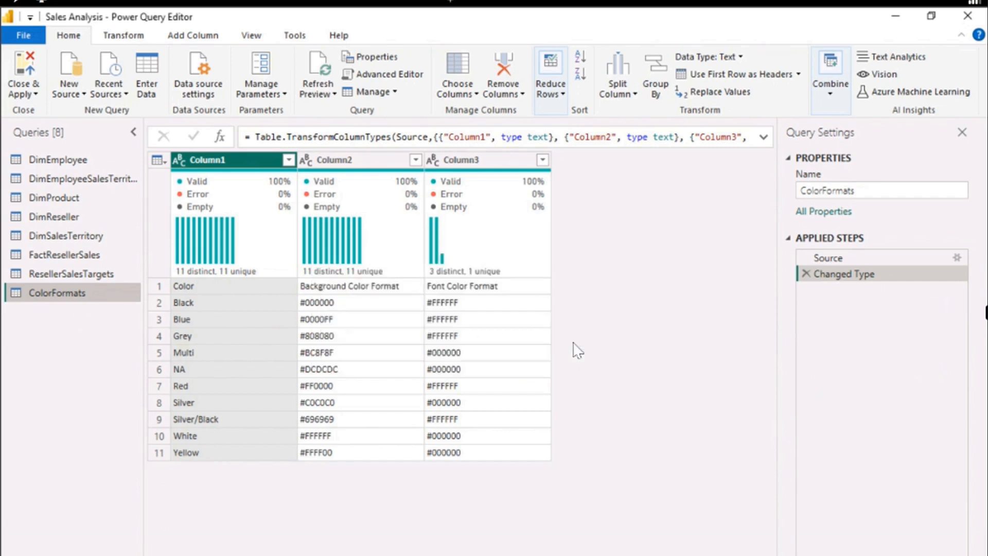